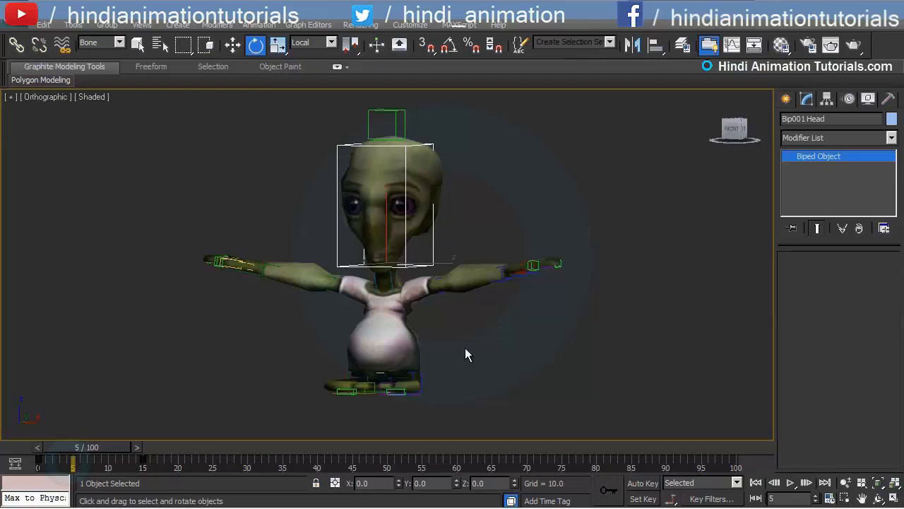
- Go to frame 21 and select both the left and right forearm bones of the biped
{"action": "middle_click_drag", "start_coordinate": [395, 322], "coordinate": [432, 327], "text": "alt"}
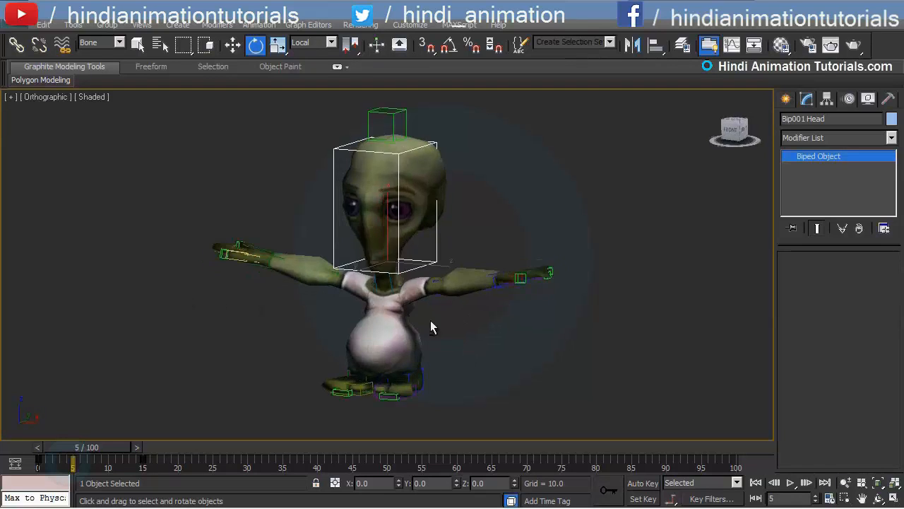
{"action": "left_click_drag", "start_coordinate": [83, 448], "coordinate": [187, 446]}
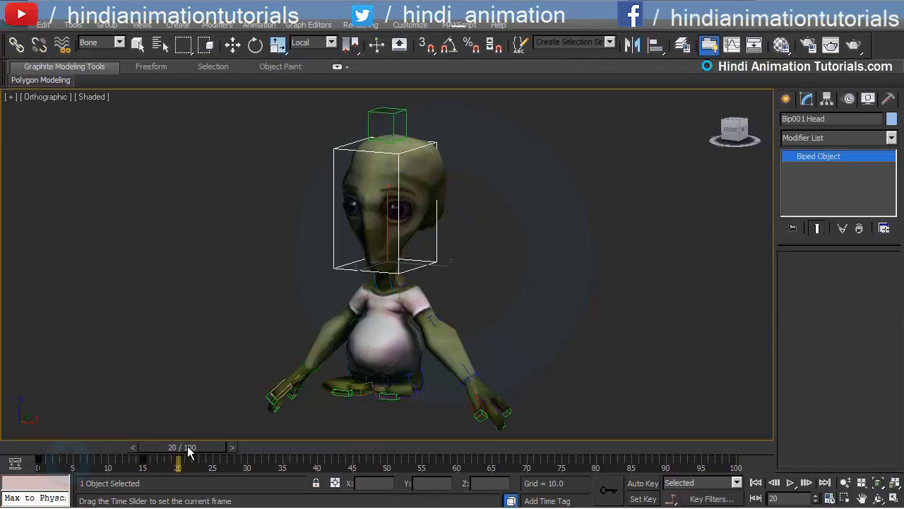
{"action": "key", "text": "e"}
{"action": "scroll", "coordinate": [519, 289], "scroll_direction": "up", "scroll_amount": 3}
{"action": "middle_click_drag", "start_coordinate": [521, 303], "coordinate": [218, 347], "text": "alt"}
{"action": "left_click", "coordinate": [504, 323]}
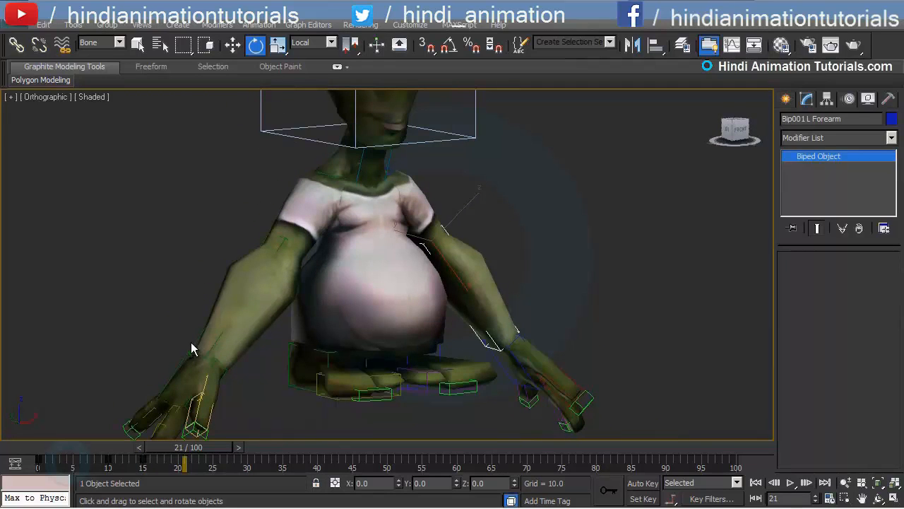
{"action": "double_click", "coordinate": [197, 339], "text": "ctrl"}
{"action": "left_click", "coordinate": [198, 340]}
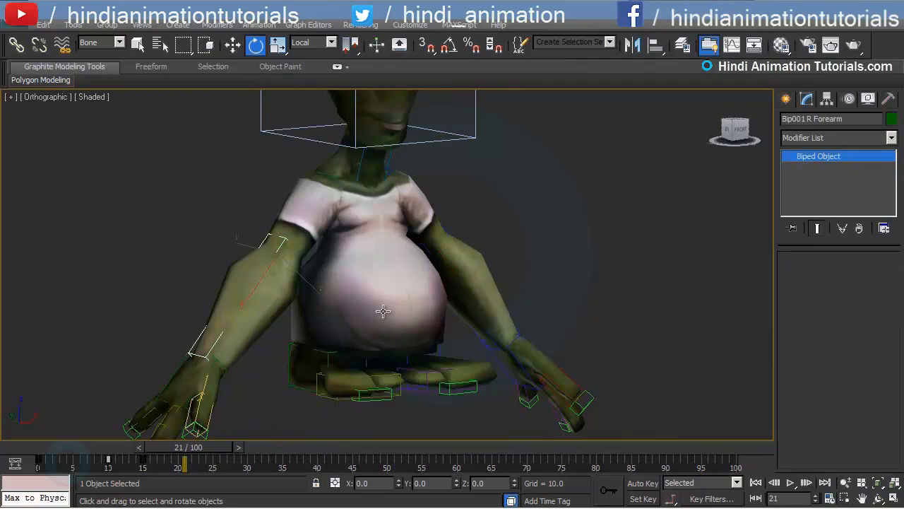
{"action": "left_click", "coordinate": [518, 322], "text": "ctrl"}
{"action": "middle_click_drag", "start_coordinate": [520, 323], "coordinate": [412, 328], "text": "alt"}
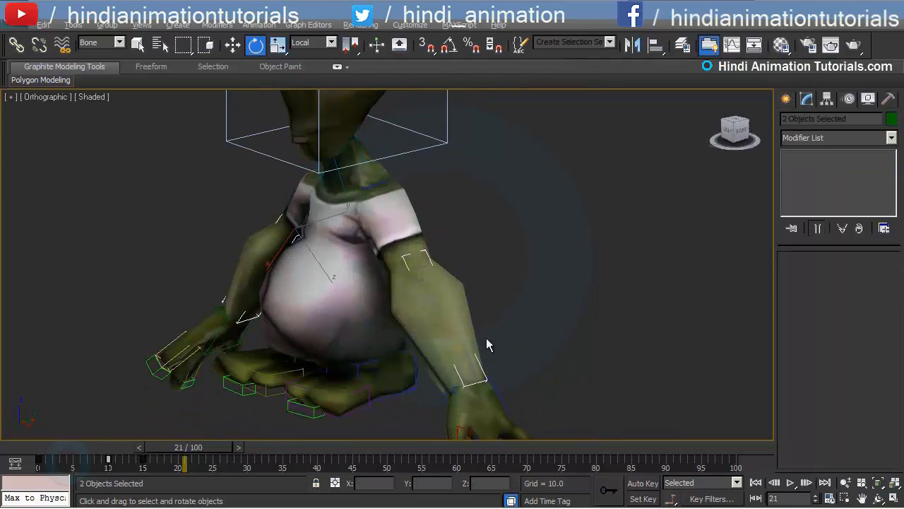
{"action": "middle_click_drag", "start_coordinate": [486, 338], "coordinate": [400, 329], "text": "alt"}
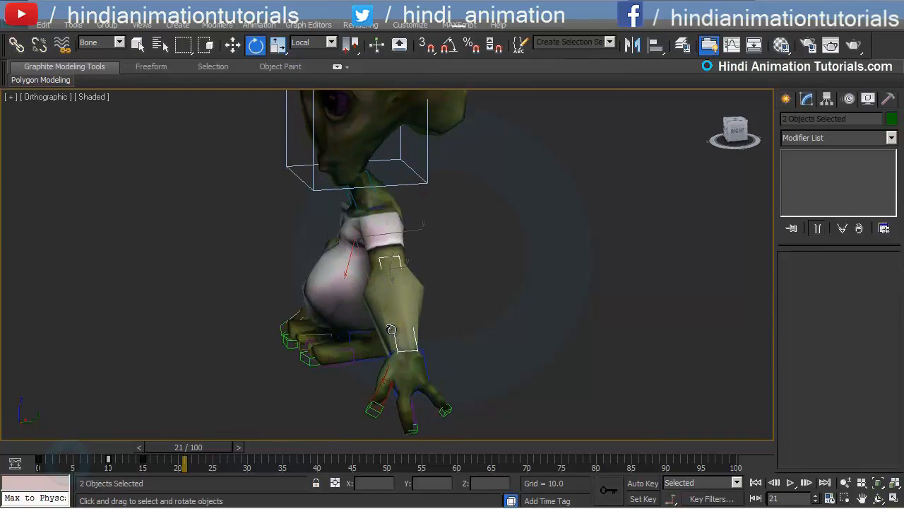
- Turn on Auto Key and rotate both forearms forward at frame 21 to bend the elbows
{"action": "left_click", "coordinate": [643, 482]}
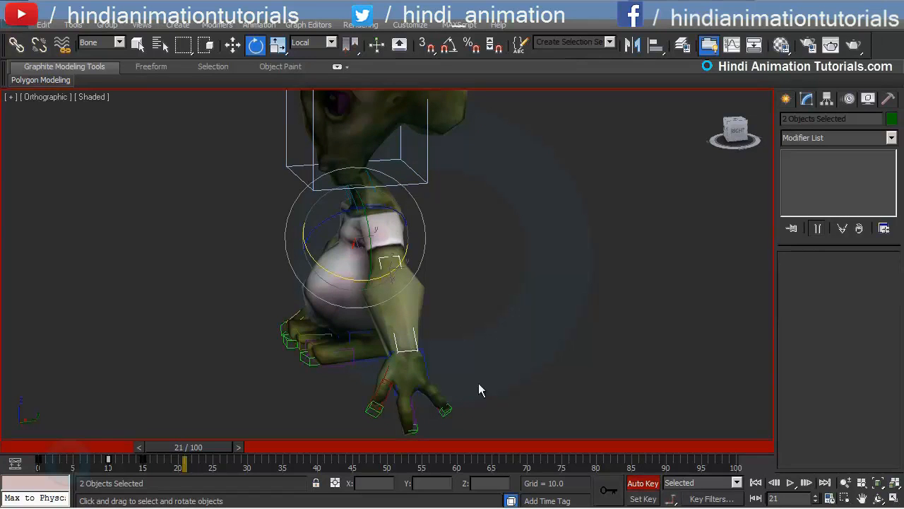
{"action": "middle_click_drag", "start_coordinate": [314, 266], "coordinate": [331, 264]}
{"action": "left_click_drag", "start_coordinate": [364, 270], "coordinate": [335, 261]}
{"action": "key", "text": "ctrl+z"}
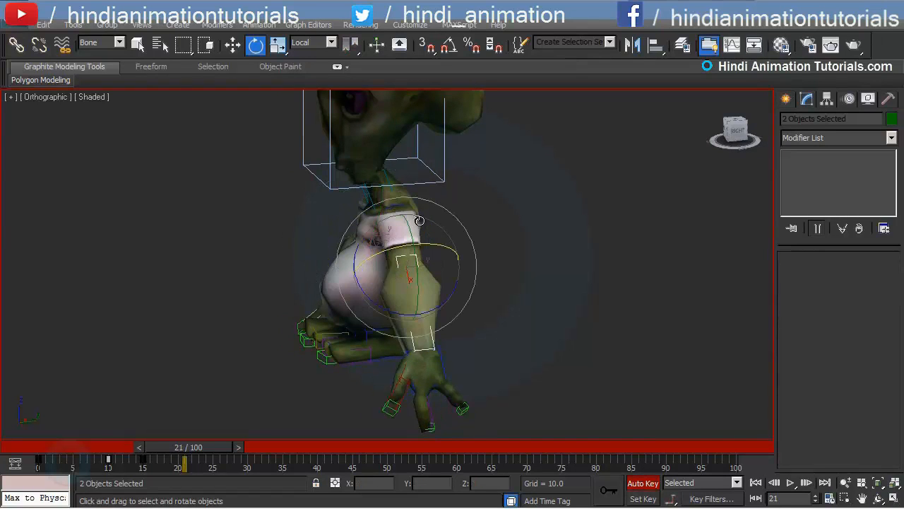
{"action": "left_click_drag", "start_coordinate": [426, 244], "coordinate": [294, 343]}
{"action": "key", "text": "ctrl+z"}
{"action": "middle_click_drag", "start_coordinate": [294, 344], "coordinate": [332, 282], "text": "alt"}
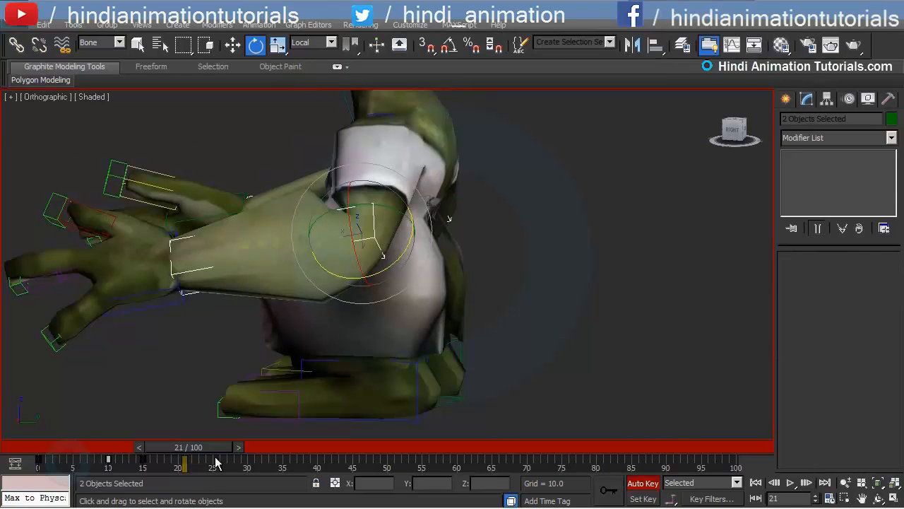
- Copy the forearms' straight-pose key to frame 25 and scrub through the elbow bend
{"action": "mouse_move", "coordinate": [206, 451]}
{"action": "left_mouse_down"}
{"action": "mouse_move", "coordinate": [166, 447]}
{"action": "mouse_move", "coordinate": [139, 460]}
{"action": "mouse_move", "coordinate": [213, 460]}
{"action": "left_mouse_up"}
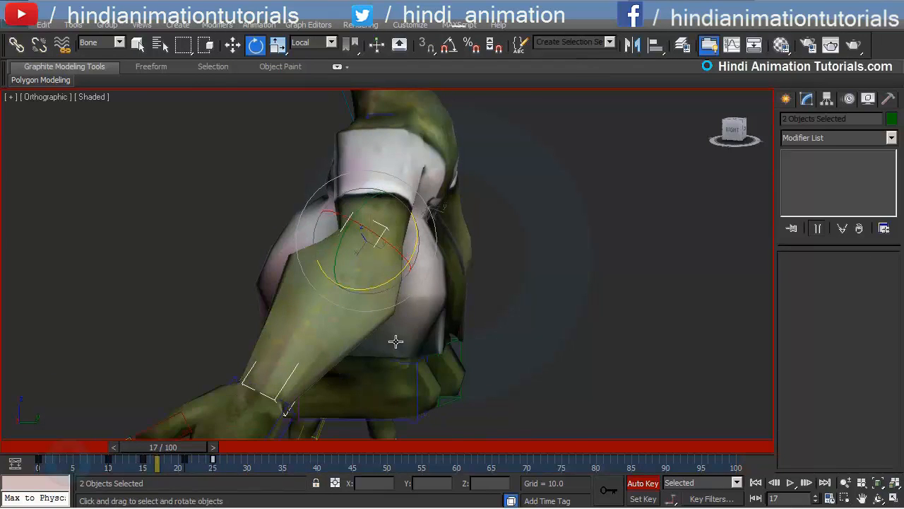
{"action": "scroll", "coordinate": [368, 329], "scroll_direction": "down", "scroll_amount": 3}
{"action": "middle_click_drag", "start_coordinate": [303, 369], "coordinate": [333, 374], "text": "alt"}
{"action": "left_click_drag", "start_coordinate": [172, 449], "coordinate": [231, 459]}
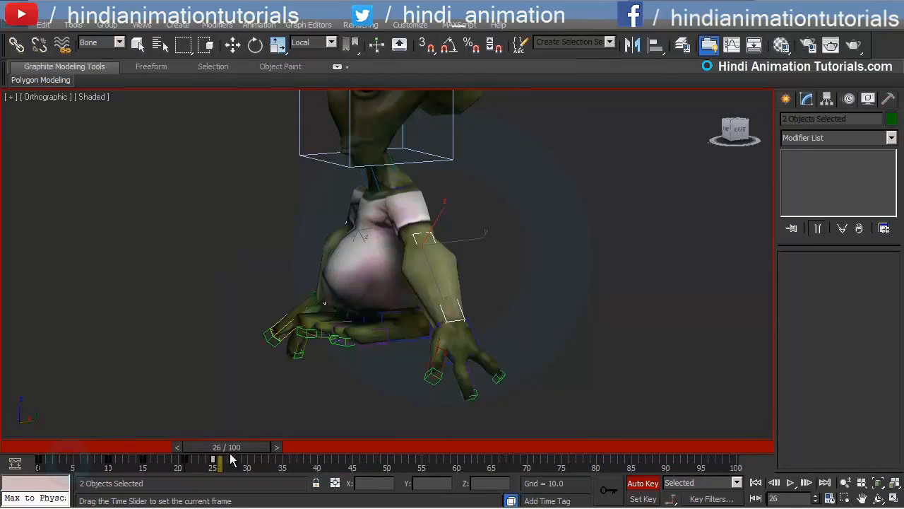
{"action": "key", "text": "e"}
{"action": "middle_click_drag", "start_coordinate": [291, 312], "coordinate": [314, 320], "text": "alt"}
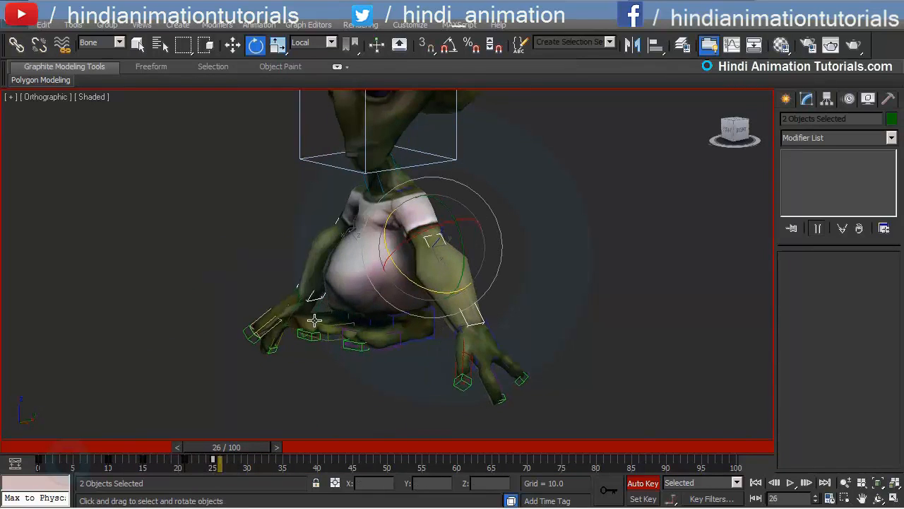
- Shift the forearms' bent-pose key one frame earlier and check the bent arms at frame 21
{"action": "left_click_drag", "start_coordinate": [185, 458], "coordinate": [182, 460]}
{"action": "middle_click_drag", "start_coordinate": [325, 310], "coordinate": [362, 280], "text": "alt"}
{"action": "left_click_drag", "start_coordinate": [226, 446], "coordinate": [196, 447]}
{"action": "key", "text": "e"}
{"action": "scroll", "coordinate": [404, 246], "scroll_direction": "up", "scroll_amount": 6}
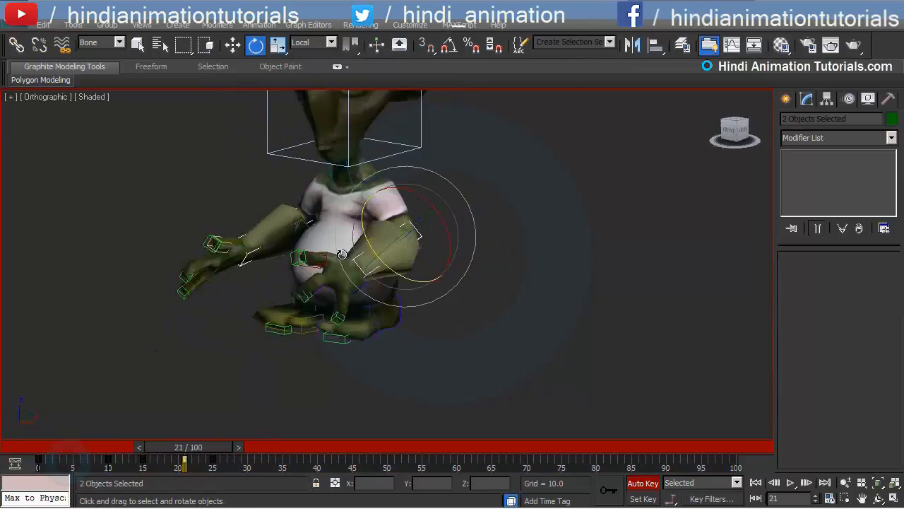
{"action": "middle_click_drag", "start_coordinate": [403, 246], "coordinate": [359, 249], "text": "alt"}
- Deselect the forearms, set the selection filter to Geometry and select the alien body mesh
{"action": "left_click", "coordinate": [413, 259]}
{"action": "middle_click_drag", "start_coordinate": [294, 267], "coordinate": [585, 255]}
{"action": "middle_click_drag", "start_coordinate": [406, 280], "coordinate": [449, 303]}
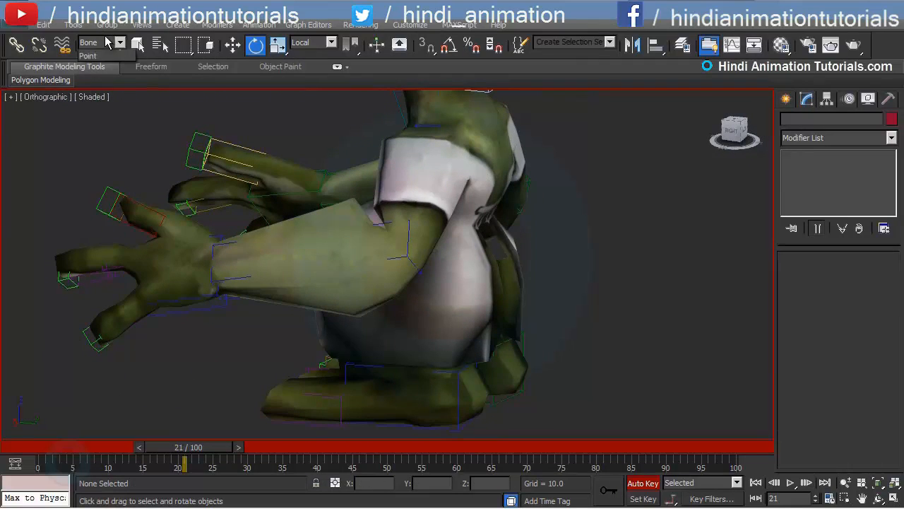
{"action": "left_click", "coordinate": [112, 43]}
{"action": "left_click", "coordinate": [96, 65]}
{"action": "left_click", "coordinate": [350, 220]}
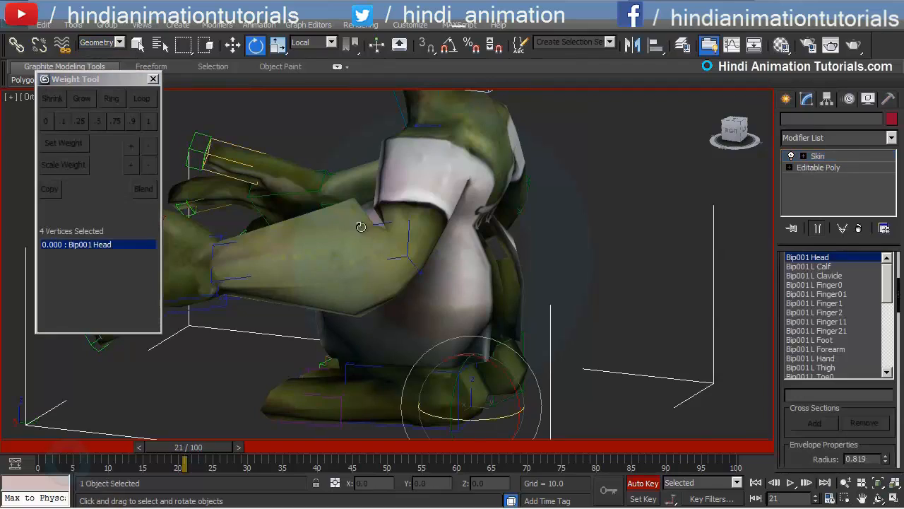
- Display edged faces on the shaded mesh around the bent left elbow
{"action": "mouse_move", "coordinate": [353, 224]}
{"action": "middle_mouse_down", "text": "alt"}
{"action": "mouse_move", "coordinate": [407, 236]}
{"action": "mouse_move", "coordinate": [391, 218]}
{"action": "mouse_move", "coordinate": [478, 199]}
{"action": "mouse_move", "coordinate": [459, 250]}
{"action": "mouse_move", "coordinate": [416, 231]}
{"action": "mouse_move", "coordinate": [388, 264]}
{"action": "mouse_move", "coordinate": [412, 256]}
{"action": "mouse_move", "coordinate": [393, 250]}
{"action": "mouse_move", "coordinate": [311, 316]}
{"action": "middle_mouse_up", "text": "alt"}
{"action": "scroll", "coordinate": [391, 218], "scroll_direction": "up", "scroll_amount": 3}
{"action": "key", "text": "F3"}
{"action": "key", "text": "F3"}
{"action": "key", "text": "F4"}
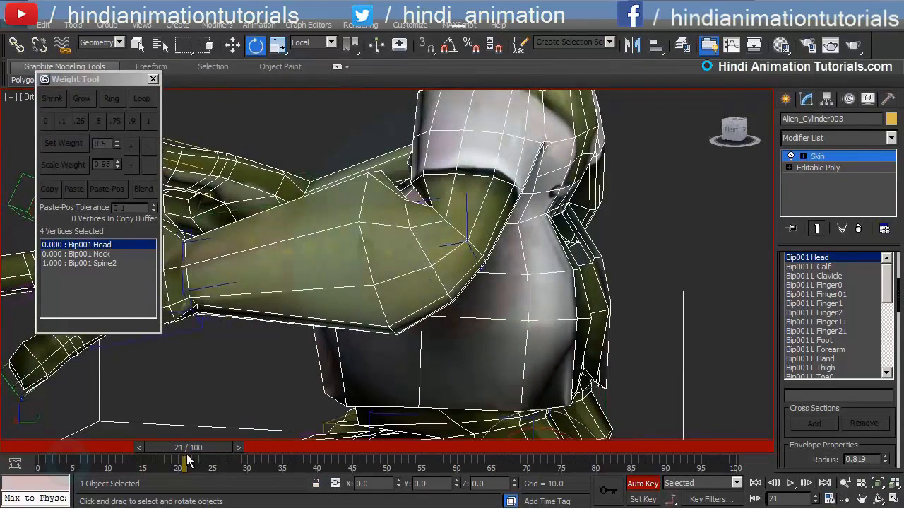
- At frame 15, turn on Edit Envelopes for the Skin modifier and select the full vertex loop around the left elbow
{"action": "left_click_drag", "start_coordinate": [188, 456], "coordinate": [151, 445]}
{"action": "middle_click_drag", "start_coordinate": [516, 263], "coordinate": [528, 260], "text": "alt"}
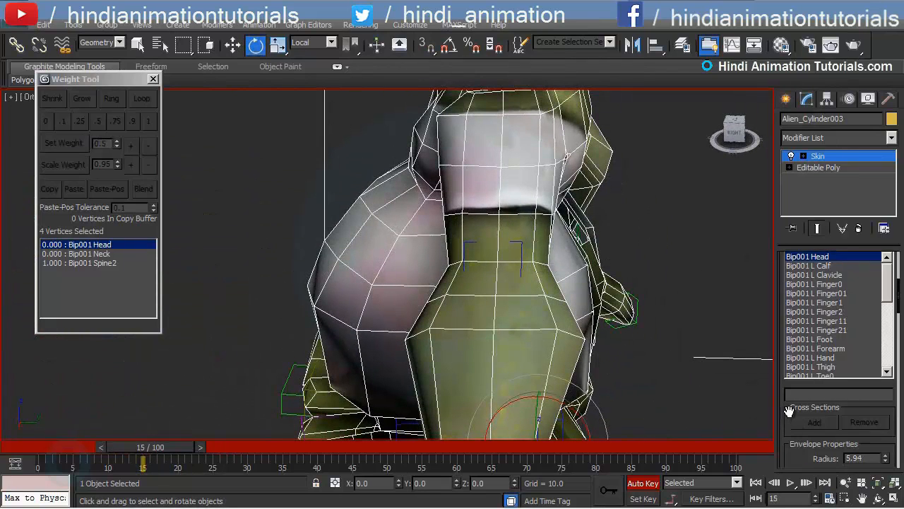
{"action": "scroll", "coordinate": [798, 395], "scroll_direction": "up", "scroll_amount": 5}
{"action": "left_click", "coordinate": [840, 278]}
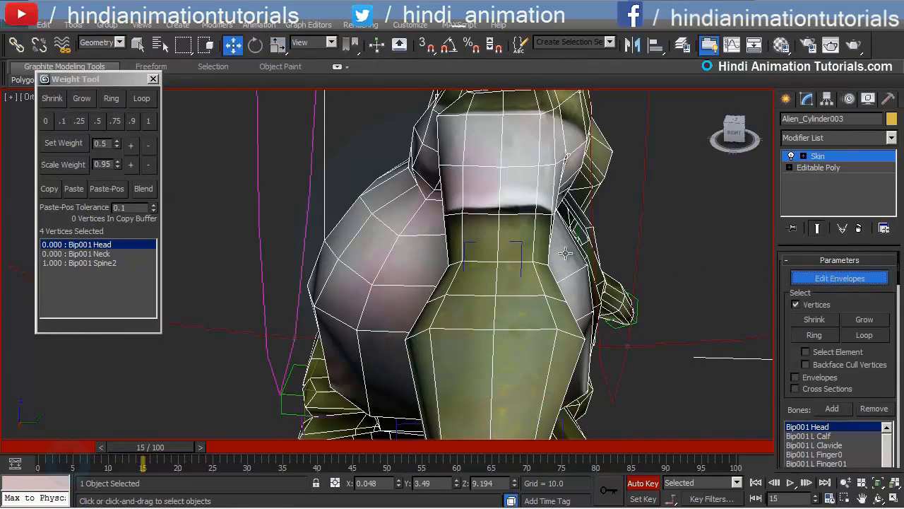
{"action": "left_click", "coordinate": [498, 263]}
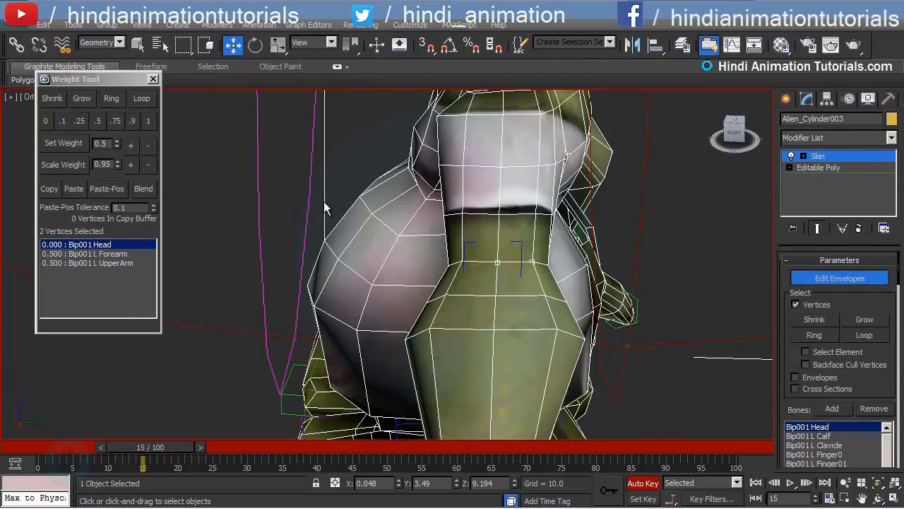
{"action": "left_click", "coordinate": [141, 100]}
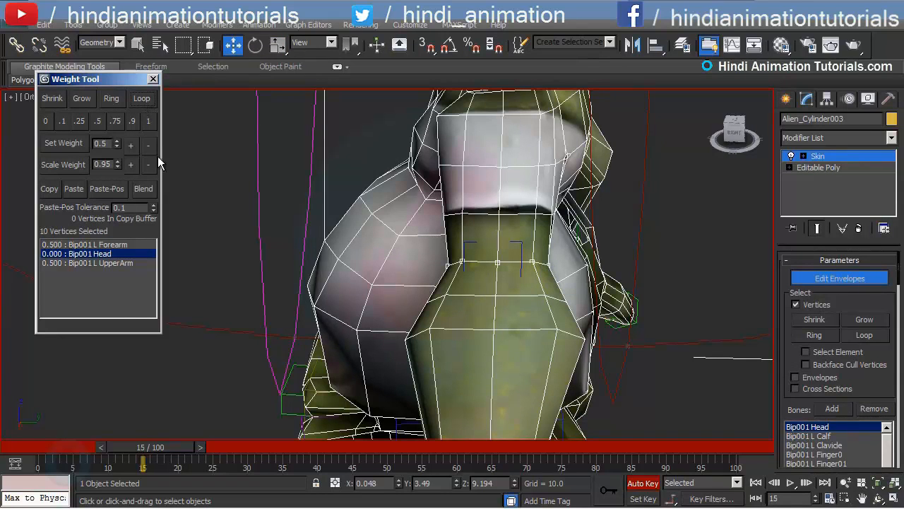
- Weight the elbow loop 1 to Bip001 L UpperArm and inspect the bend at frame 20
{"action": "left_click", "coordinate": [134, 262]}
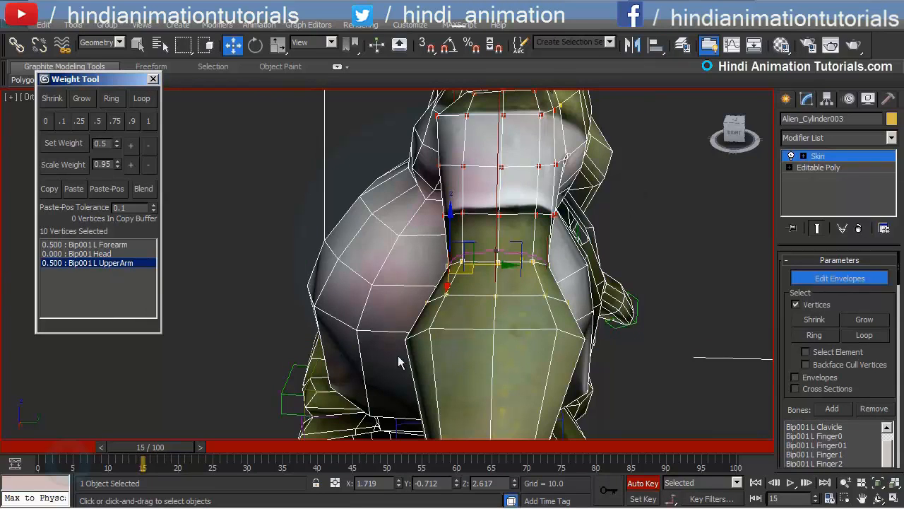
{"action": "left_click", "coordinate": [148, 121]}
{"action": "middle_click_drag", "start_coordinate": [469, 231], "coordinate": [493, 245], "text": "alt"}
{"action": "left_click_drag", "start_coordinate": [161, 454], "coordinate": [194, 454]}
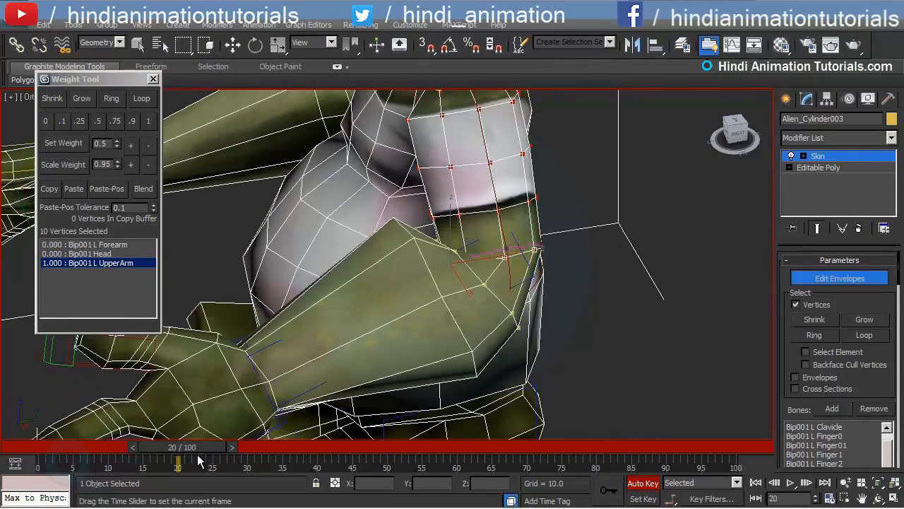
{"action": "key", "text": "w"}
{"action": "middle_click_drag", "start_coordinate": [566, 247], "coordinate": [454, 272], "text": "alt"}
{"action": "middle_click_drag", "start_coordinate": [521, 196], "coordinate": [503, 238], "text": "alt"}
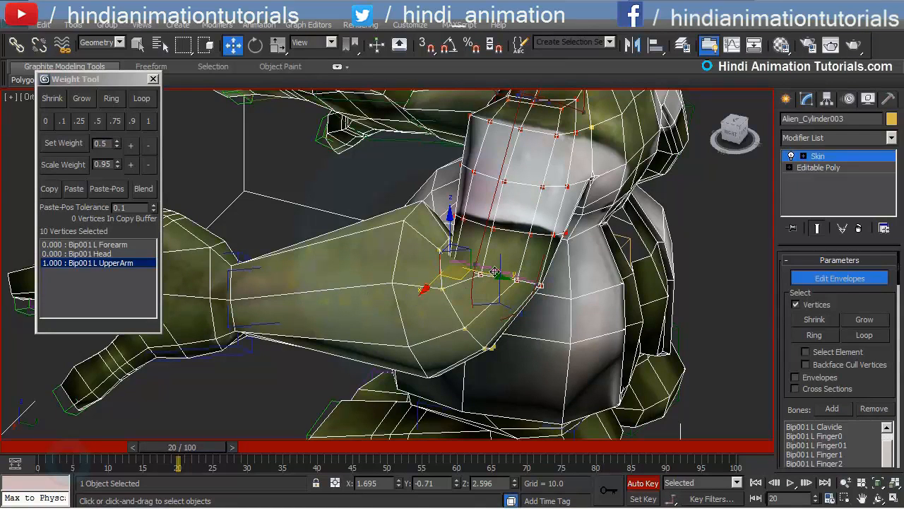
{"action": "middle_click_drag", "start_coordinate": [445, 267], "coordinate": [472, 253], "text": "alt"}
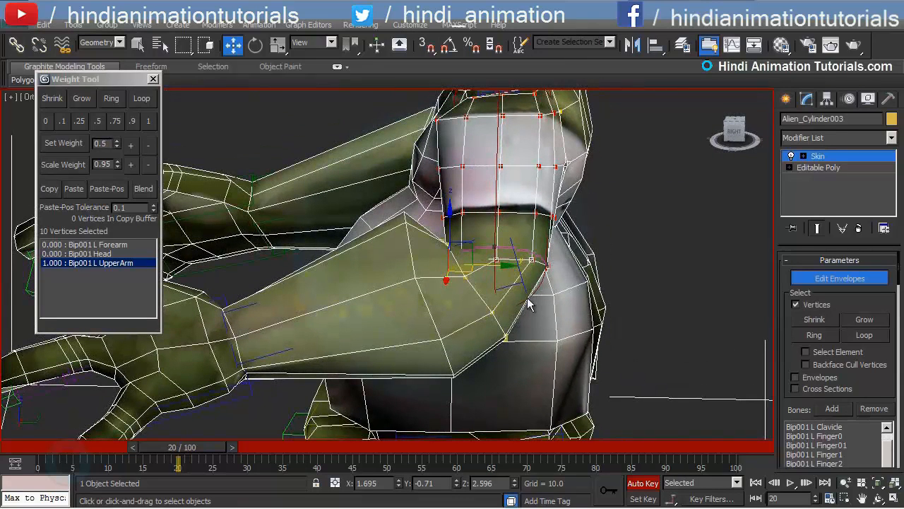
- Set the elbow loop's weight for Bip001 L Forearm to .5 and inspect the elbow deformation
{"action": "left_click", "coordinate": [101, 245]}
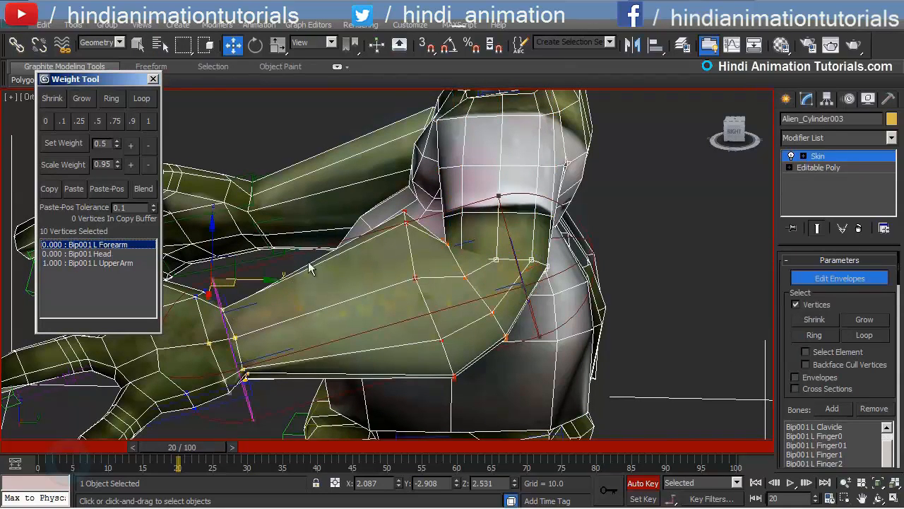
{"action": "left_click", "coordinate": [98, 120]}
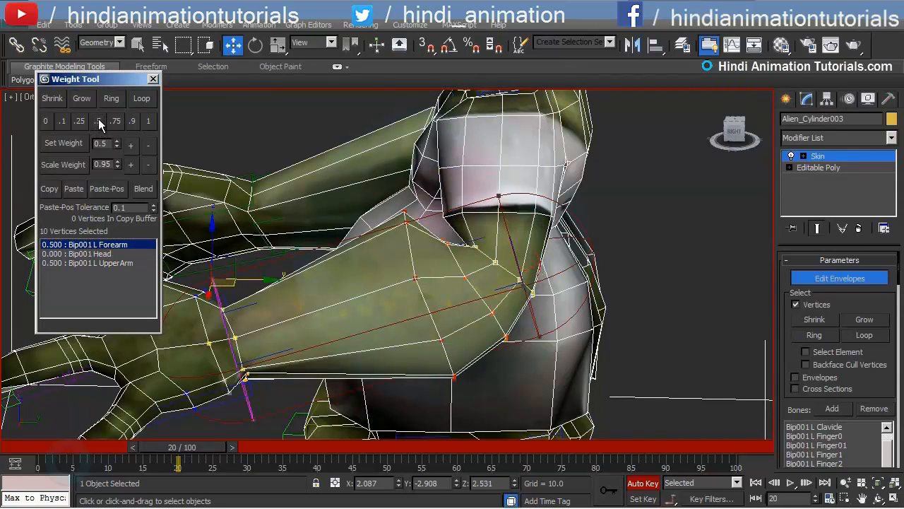
{"action": "middle_click_drag", "start_coordinate": [590, 237], "coordinate": [521, 285], "text": "alt"}
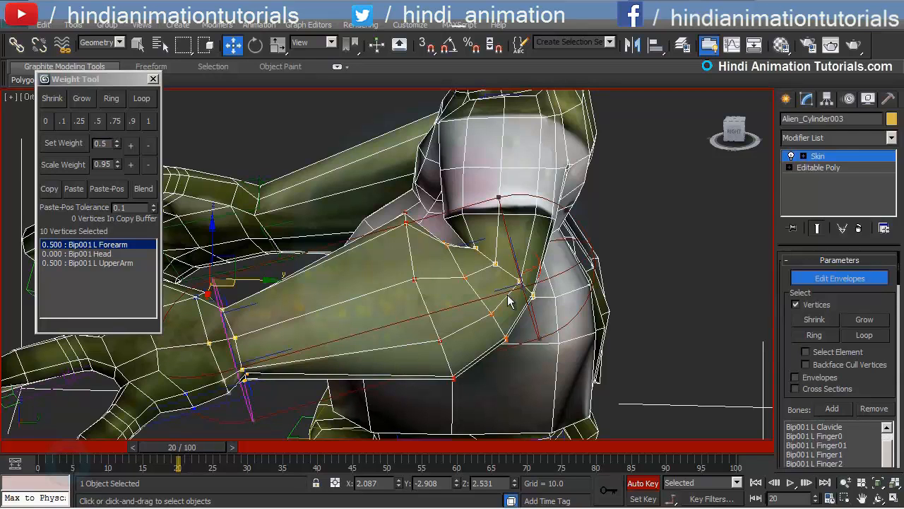
{"action": "middle_click_drag", "start_coordinate": [514, 298], "coordinate": [489, 297], "text": "alt"}
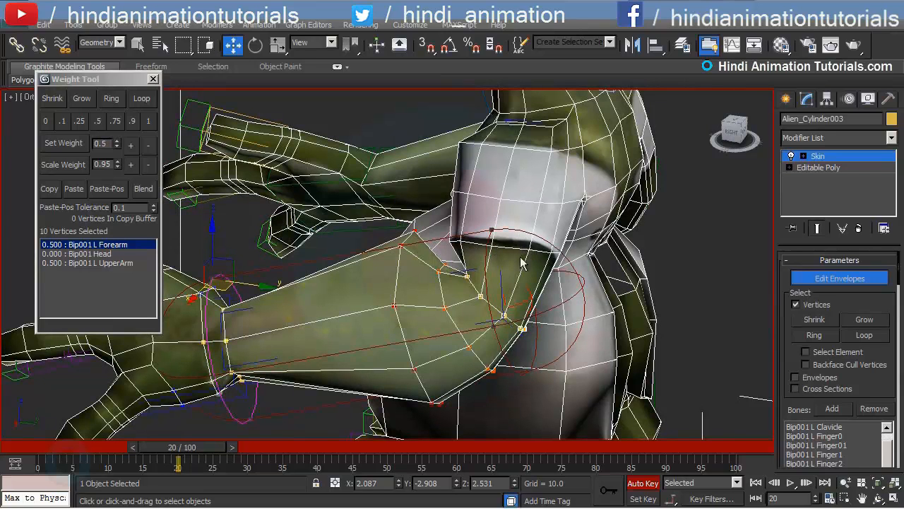
{"action": "scroll", "coordinate": [501, 272], "scroll_direction": "up", "scroll_amount": 3}
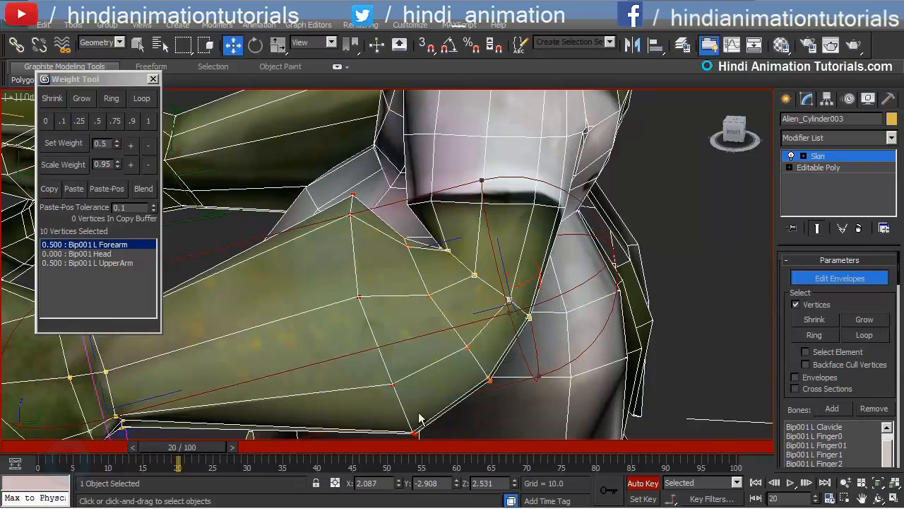
- Select the vertex loop at the left sleeve's edge and set its Bip001 L Forearm weight to .25
{"action": "left_click", "coordinate": [534, 205]}
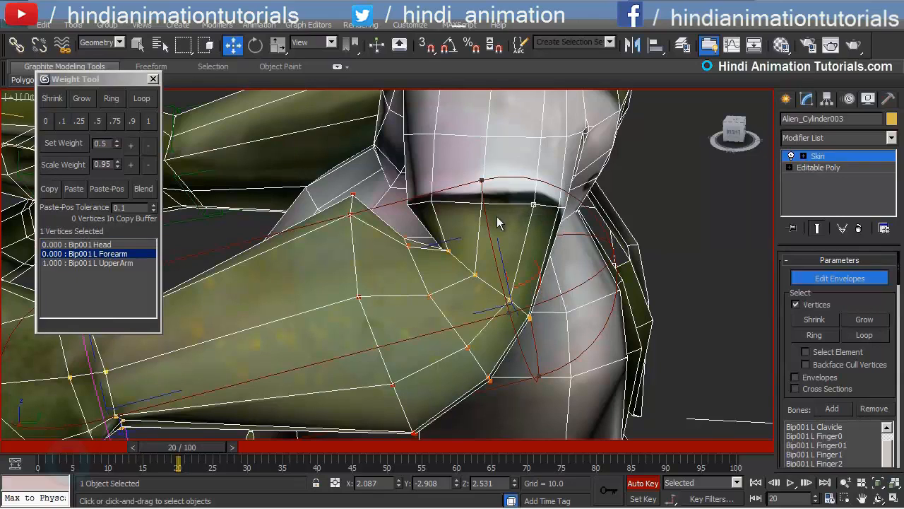
{"action": "left_click", "coordinate": [150, 100]}
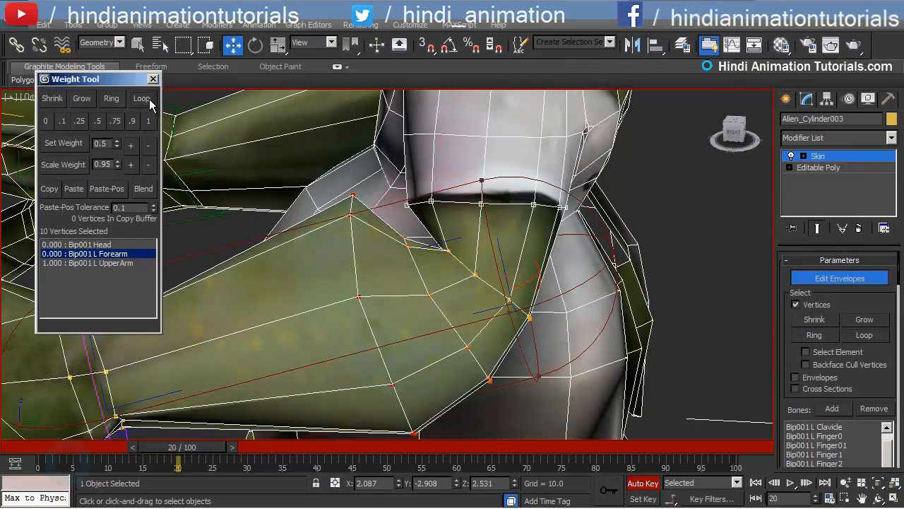
{"action": "left_click", "coordinate": [104, 261]}
{"action": "middle_click_drag", "start_coordinate": [529, 218], "coordinate": [534, 236]}
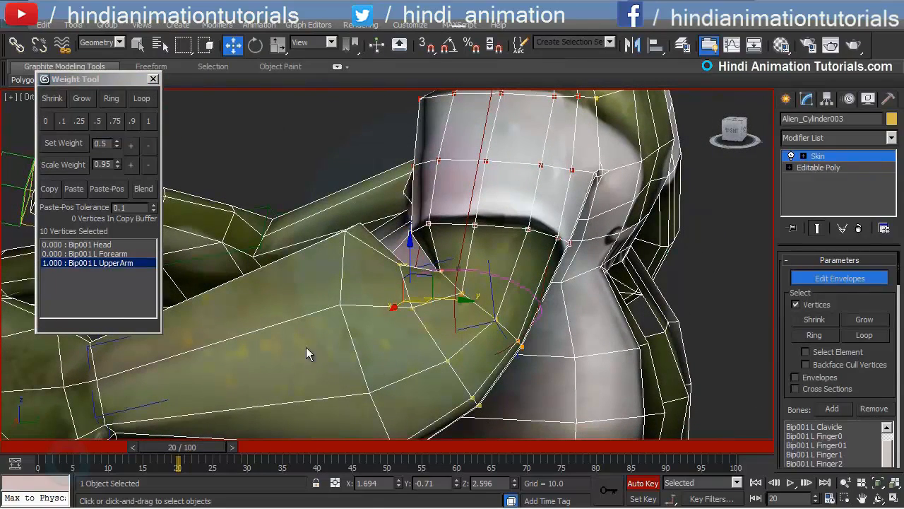
{"action": "left_click", "coordinate": [99, 253]}
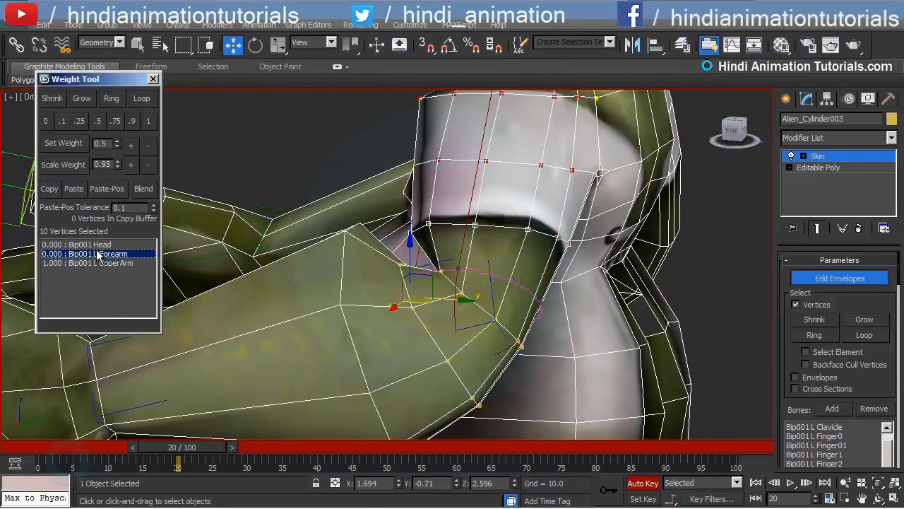
{"action": "left_click", "coordinate": [80, 120]}
{"action": "middle_click_drag", "start_coordinate": [558, 240], "coordinate": [579, 233], "text": "alt"}
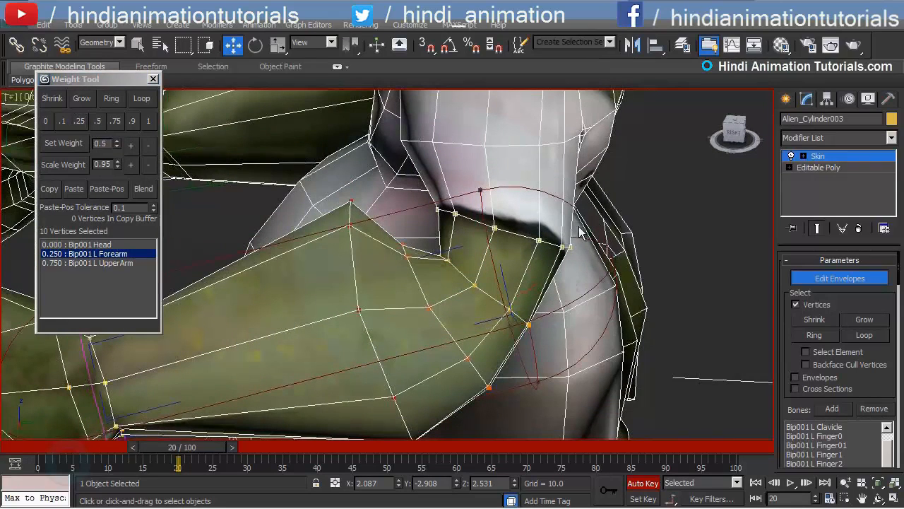
{"action": "mouse_move", "coordinate": [465, 250]}
{"action": "middle_mouse_down", "text": "alt"}
{"action": "mouse_move", "coordinate": [473, 256]}
{"action": "mouse_move", "coordinate": [452, 241]}
{"action": "middle_mouse_up", "text": "alt"}
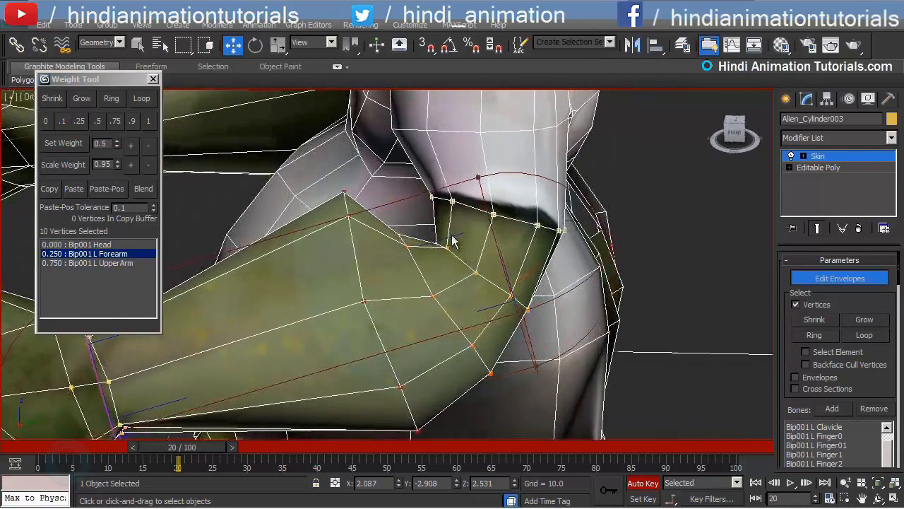
- Select the sleeve-edge vertices at the inner side of the left elbow and raise their Bip001 L UpperArm weight to 0.9
{"action": "left_click_drag", "start_coordinate": [427, 191], "coordinate": [460, 209]}
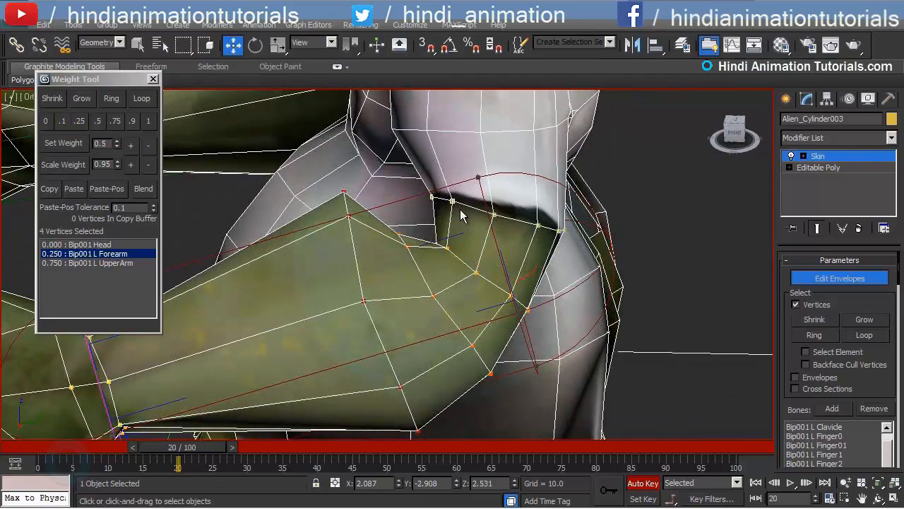
{"action": "middle_click_drag", "start_coordinate": [460, 209], "coordinate": [438, 206], "text": "alt"}
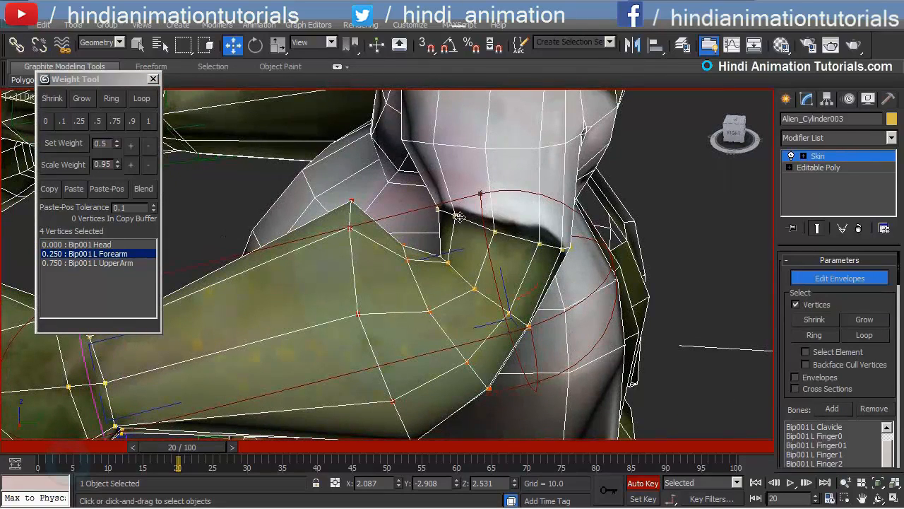
{"action": "left_click", "coordinate": [116, 262]}
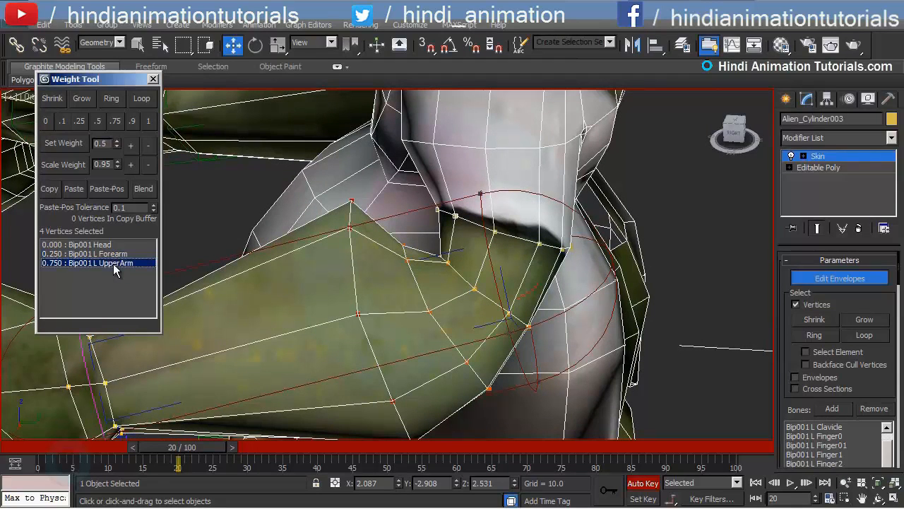
{"action": "left_click", "coordinate": [130, 146]}
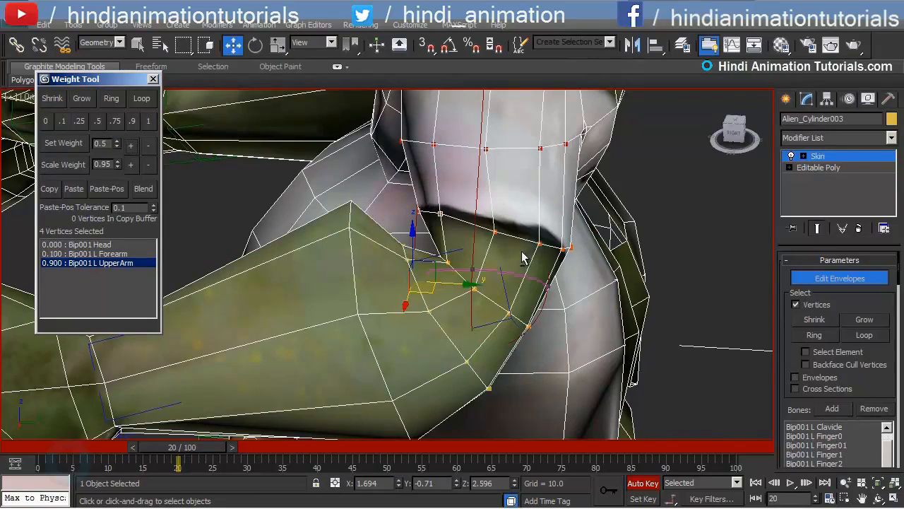
{"action": "middle_click_drag", "start_coordinate": [521, 258], "coordinate": [483, 211], "text": "alt"}
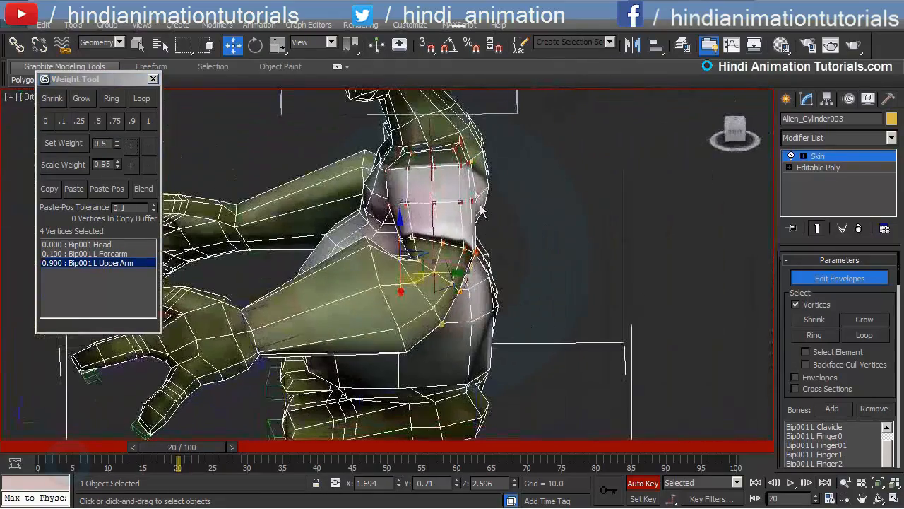
{"action": "scroll", "coordinate": [452, 311], "scroll_direction": "up", "scroll_amount": 5}
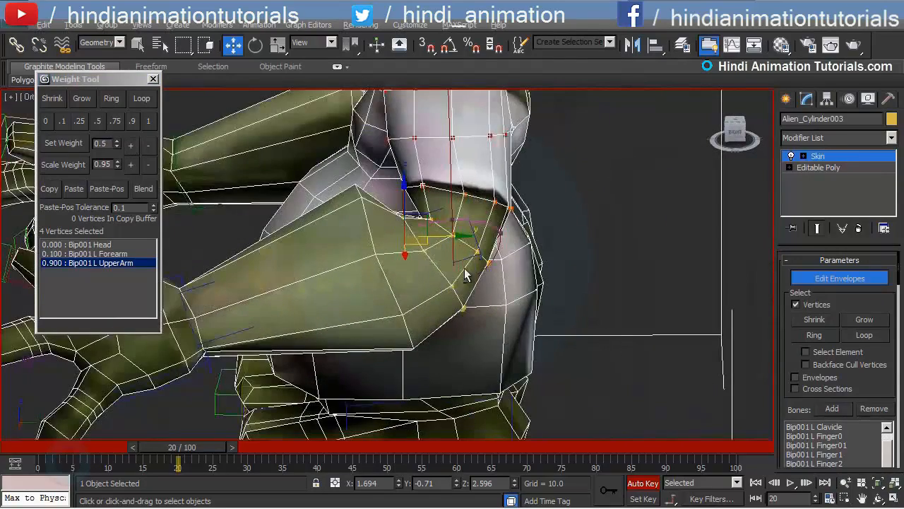
{"action": "middle_click_drag", "start_coordinate": [477, 240], "coordinate": [460, 248], "text": "alt"}
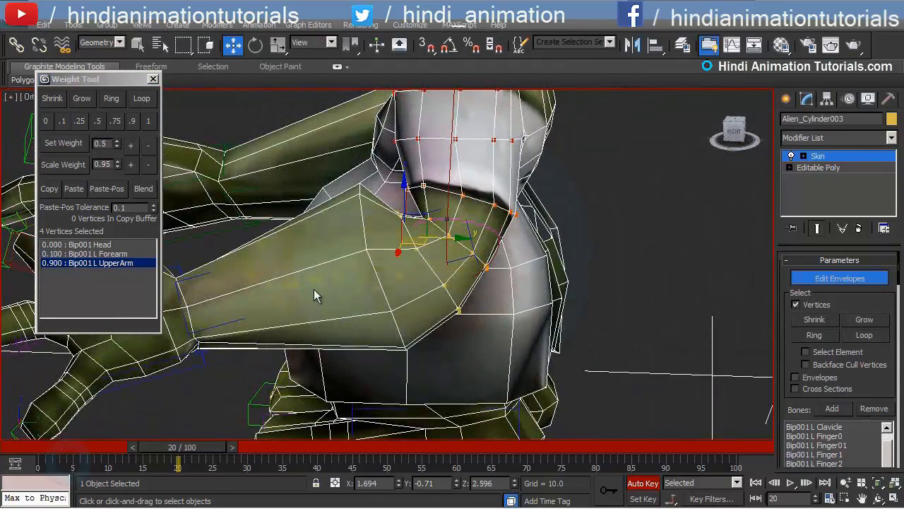
- Select the full vertex loop on the left forearm just below the elbow and try a Bip001 L Forearm weight of 1
{"action": "scroll", "coordinate": [393, 273], "scroll_direction": "up", "scroll_amount": 3}
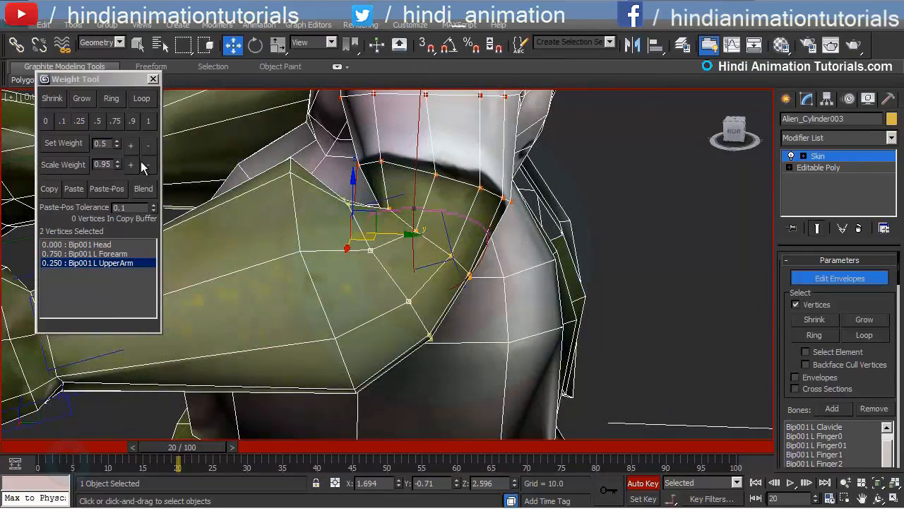
{"action": "left_click", "coordinate": [140, 99]}
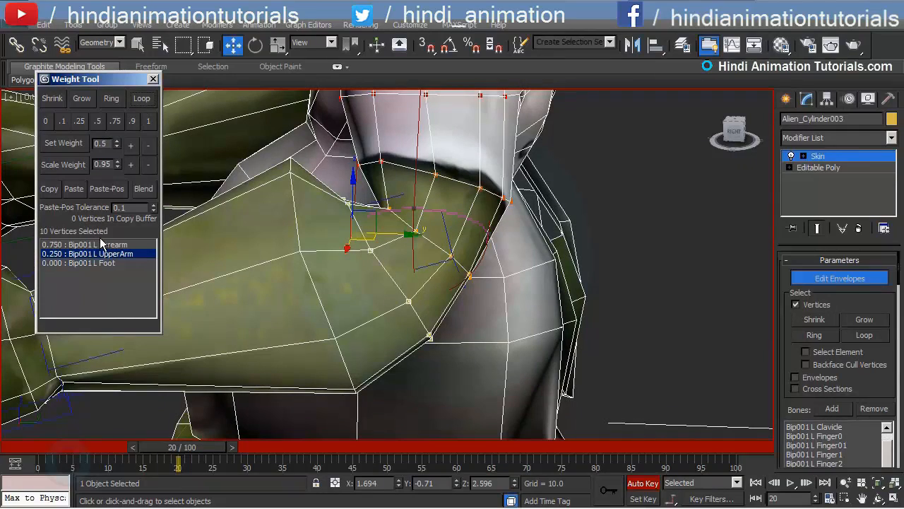
{"action": "left_click", "coordinate": [101, 243]}
{"action": "left_click", "coordinate": [149, 120]}
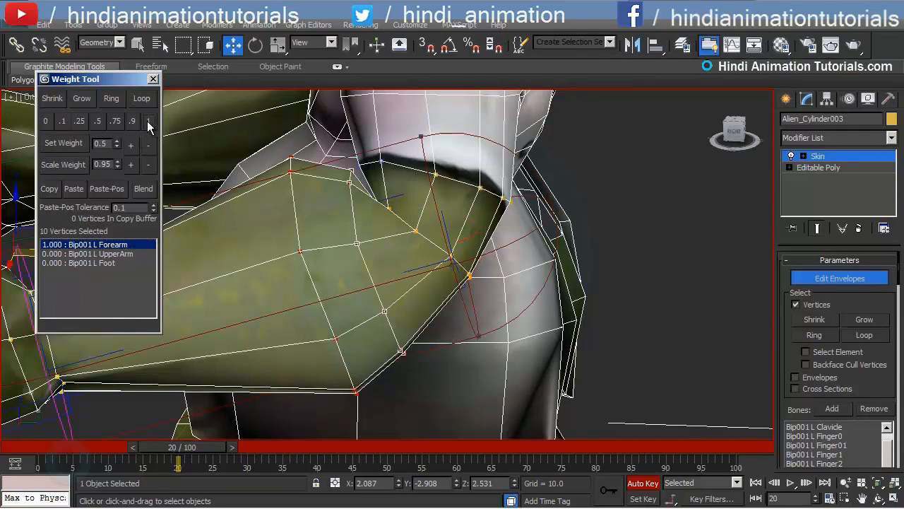
{"action": "mouse_move", "coordinate": [482, 227]}
{"action": "middle_mouse_down", "text": "alt"}
{"action": "mouse_move", "coordinate": [463, 238]}
{"action": "mouse_move", "coordinate": [473, 233]}
{"action": "middle_mouse_up", "text": "alt"}
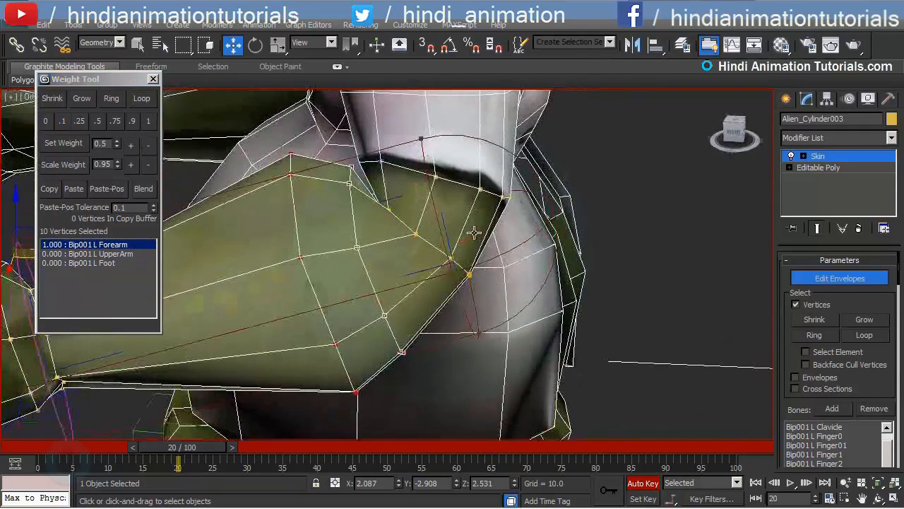
- Set the Bip001 L UpperArm weight of the loop below the elbow to .25 and inspect the bend
{"action": "left_click", "coordinate": [124, 253]}
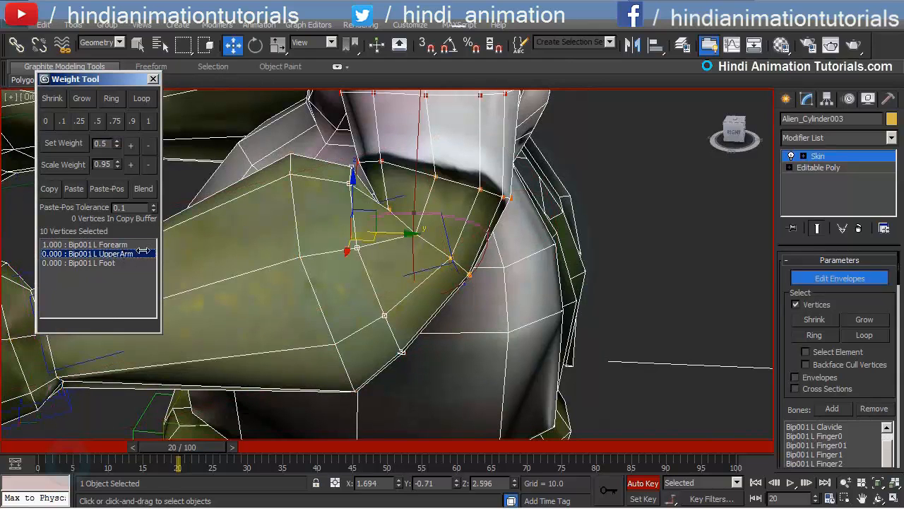
{"action": "left_click", "coordinate": [78, 121]}
{"action": "middle_click_drag", "start_coordinate": [395, 243], "coordinate": [475, 199], "text": "alt"}
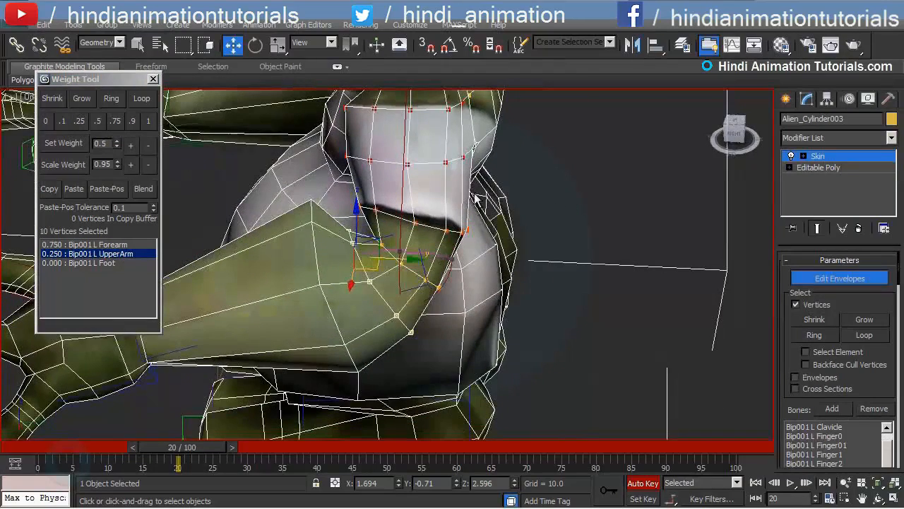
{"action": "middle_click_drag", "start_coordinate": [378, 259], "coordinate": [391, 281]}
{"action": "scroll", "coordinate": [391, 280], "scroll_direction": "up", "scroll_amount": 3}
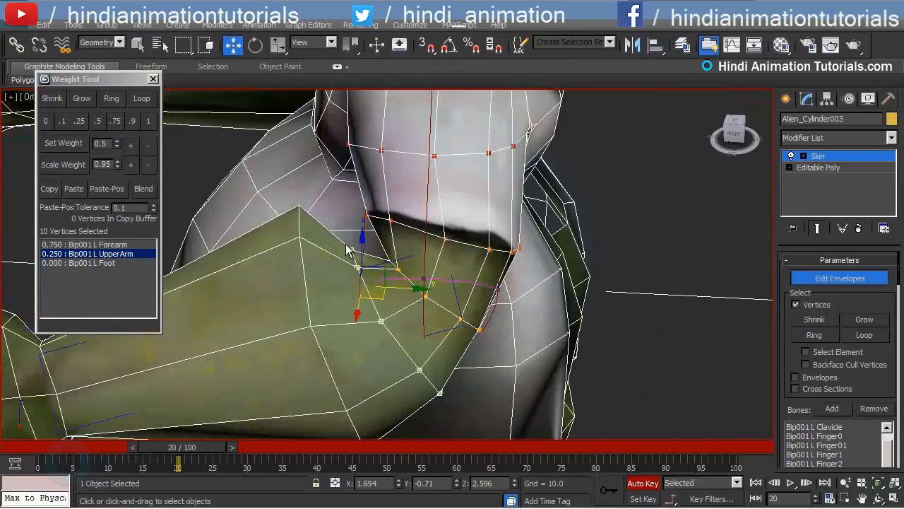
- Select the inner-elbow vertices of the loop below the elbow and raise their Bip001 L Forearm weight to 0.9
{"action": "left_click", "coordinate": [358, 266]}
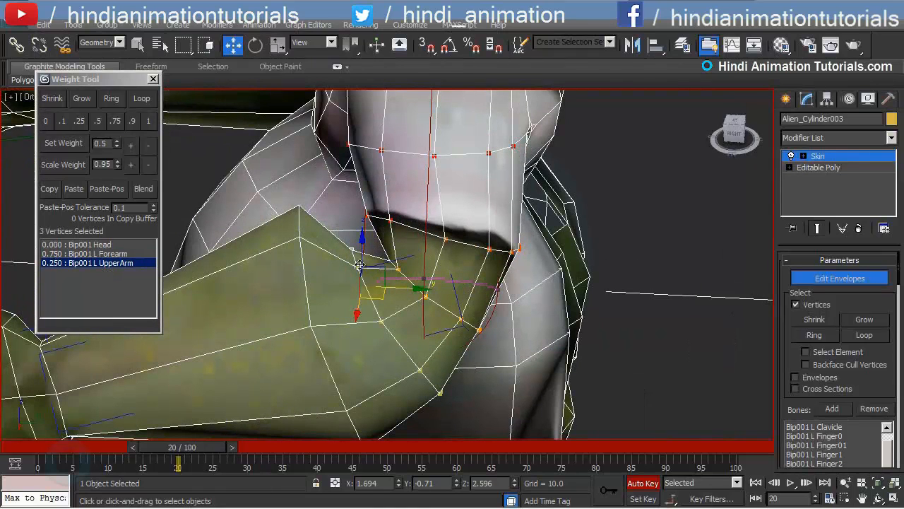
{"action": "left_click", "coordinate": [104, 254]}
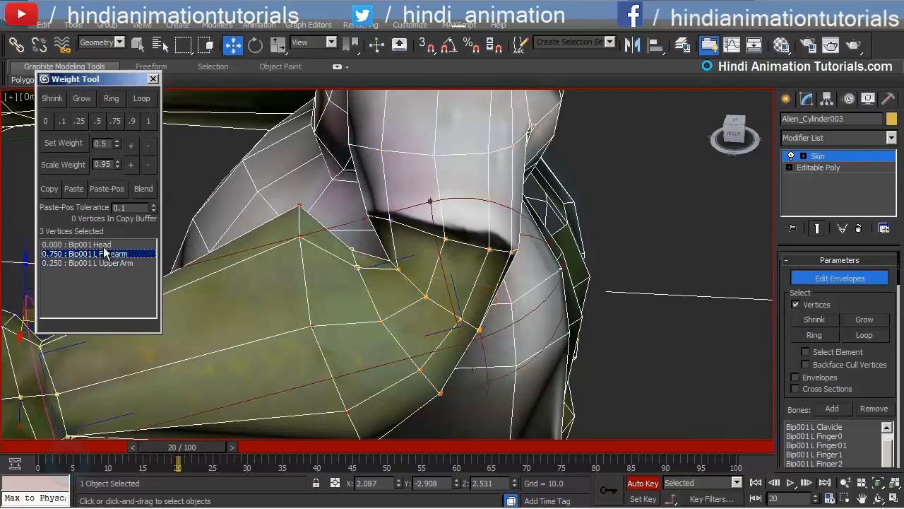
{"action": "left_click", "coordinate": [131, 145]}
{"action": "left_click", "coordinate": [131, 146]}
{"action": "left_click", "coordinate": [130, 146]}
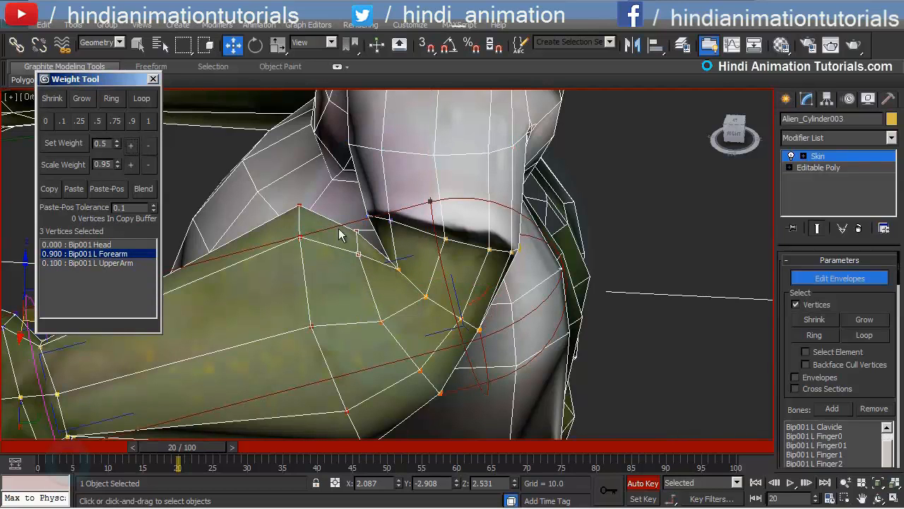
- Turn on Mirror Mode for the Skin modifier and paste the blue vertices' weights to the green side
{"action": "scroll", "coordinate": [318, 235], "scroll_direction": "down", "scroll_amount": 5}
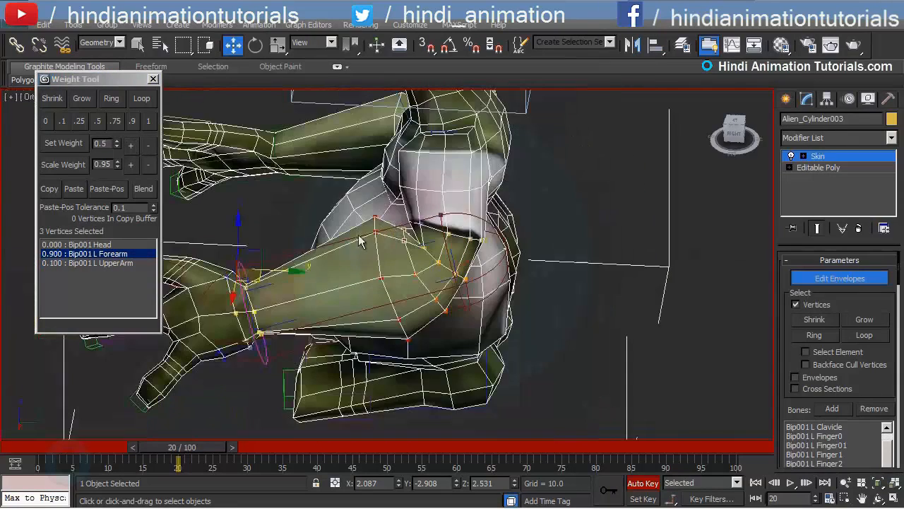
{"action": "middle_click_drag", "start_coordinate": [317, 236], "coordinate": [431, 279], "text": "alt"}
{"action": "scroll", "coordinate": [791, 352], "scroll_direction": "down", "scroll_amount": 10}
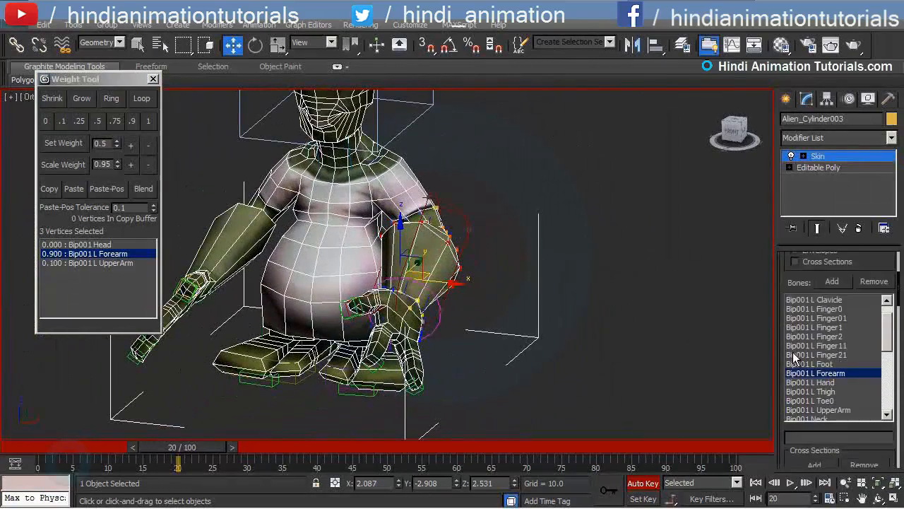
{"action": "scroll", "coordinate": [805, 368], "scroll_direction": "down", "scroll_amount": 3}
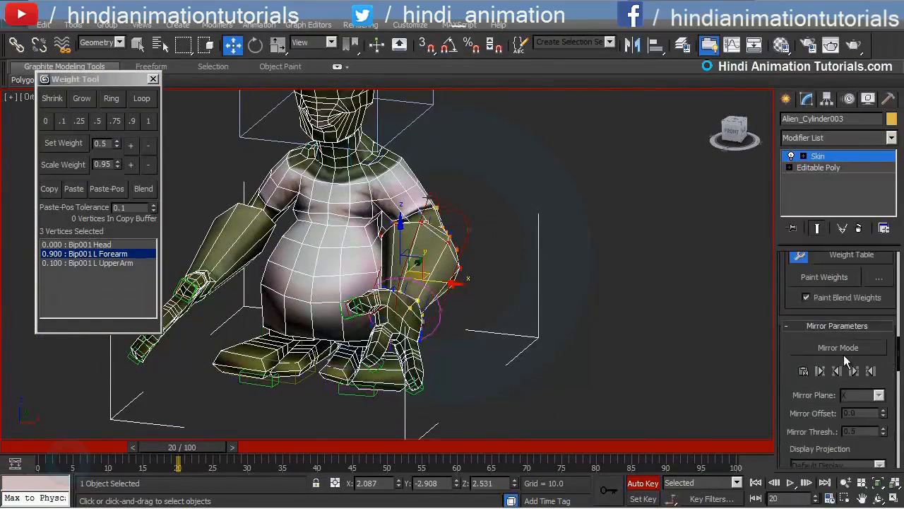
{"action": "left_click", "coordinate": [843, 352]}
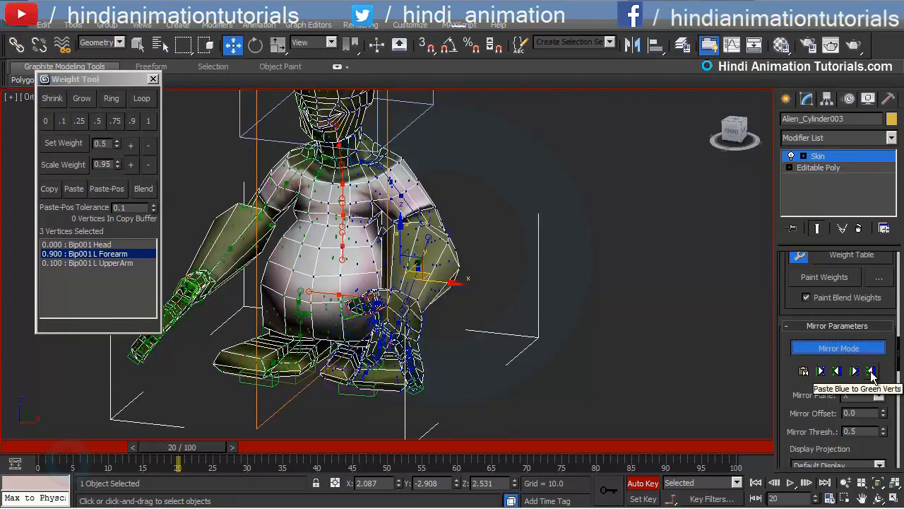
{"action": "left_click", "coordinate": [871, 373]}
- Inspect the mirrored weights on the right elbow and both arms, and turn Mirror Mode off
{"action": "middle_click_drag", "start_coordinate": [368, 269], "coordinate": [437, 241], "text": "alt"}
{"action": "scroll", "coordinate": [434, 243], "scroll_direction": "up", "scroll_amount": 4}
{"action": "middle_click_drag", "start_coordinate": [359, 246], "coordinate": [271, 249], "text": "alt"}
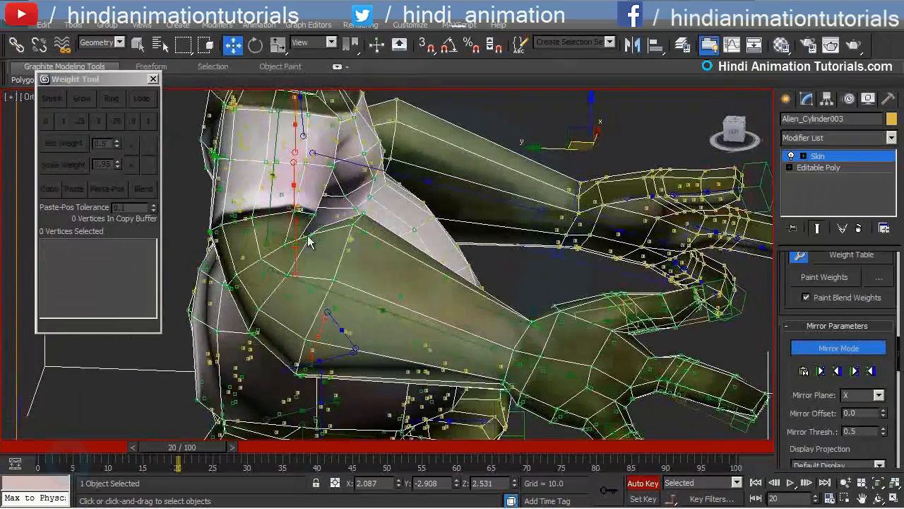
{"action": "scroll", "coordinate": [438, 226], "scroll_direction": "down", "scroll_amount": 3}
{"action": "middle_click_drag", "start_coordinate": [438, 227], "coordinate": [282, 233], "text": "alt"}
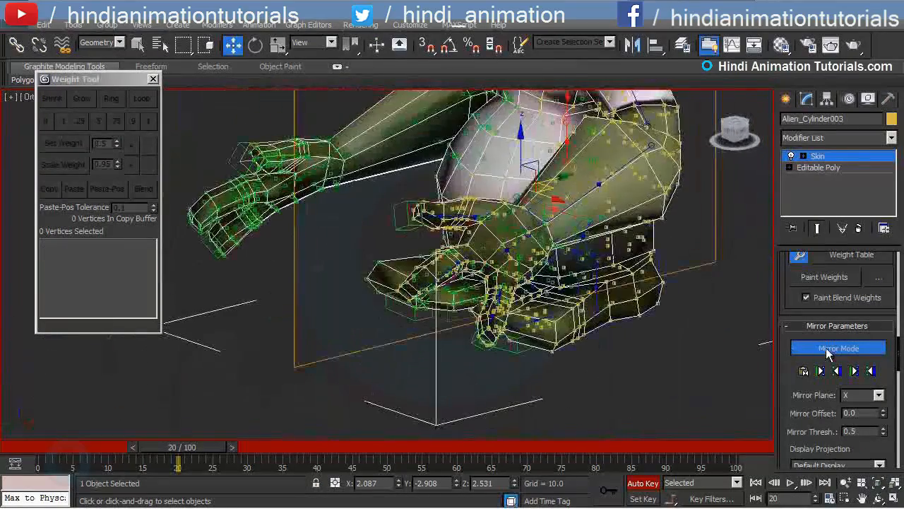
{"action": "middle_click_drag", "start_coordinate": [326, 369], "coordinate": [290, 387]}
{"action": "mouse_move", "coordinate": [204, 447]}
{"action": "left_mouse_down"}
{"action": "mouse_move", "coordinate": [177, 440]}
{"action": "mouse_move", "coordinate": [212, 440]}
{"action": "mouse_move", "coordinate": [201, 439]}
{"action": "left_mouse_up"}
{"action": "middle_click_drag", "start_coordinate": [494, 237], "coordinate": [450, 247], "text": "alt"}
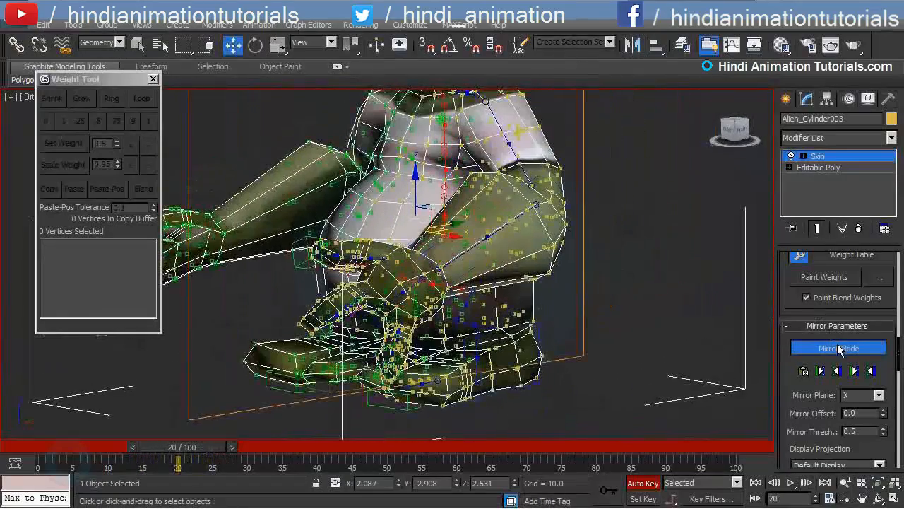
{"action": "left_click", "coordinate": [839, 350]}
- Leave envelope editing on the skin and select both bones of one left-hand finger in wireframe display
{"action": "middle_click_drag", "start_coordinate": [604, 289], "coordinate": [668, 224]}
{"action": "scroll", "coordinate": [553, 251], "scroll_direction": "up", "scroll_amount": 3}
{"action": "middle_click_drag", "start_coordinate": [572, 243], "coordinate": [397, 291], "text": "alt"}
{"action": "middle_click_drag", "start_coordinate": [257, 223], "coordinate": [348, 277], "text": "alt"}
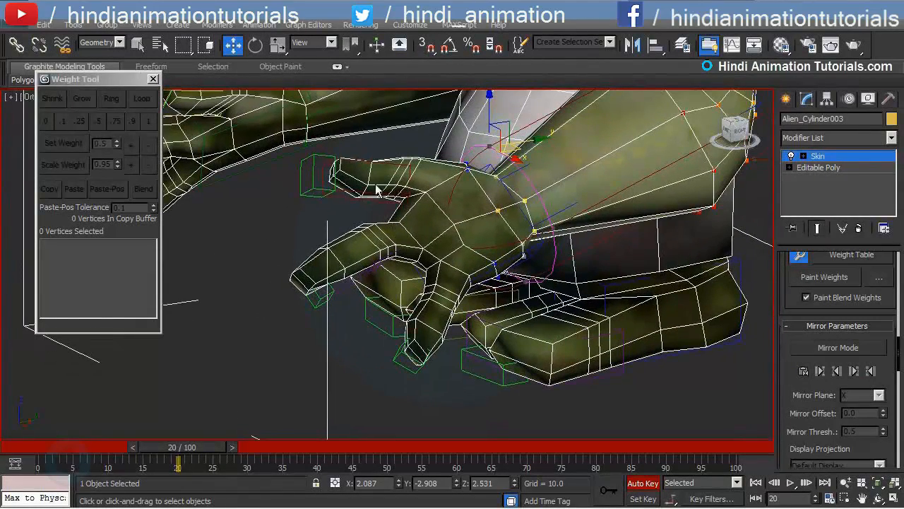
{"action": "middle_click_drag", "start_coordinate": [378, 191], "coordinate": [485, 321], "text": "alt"}
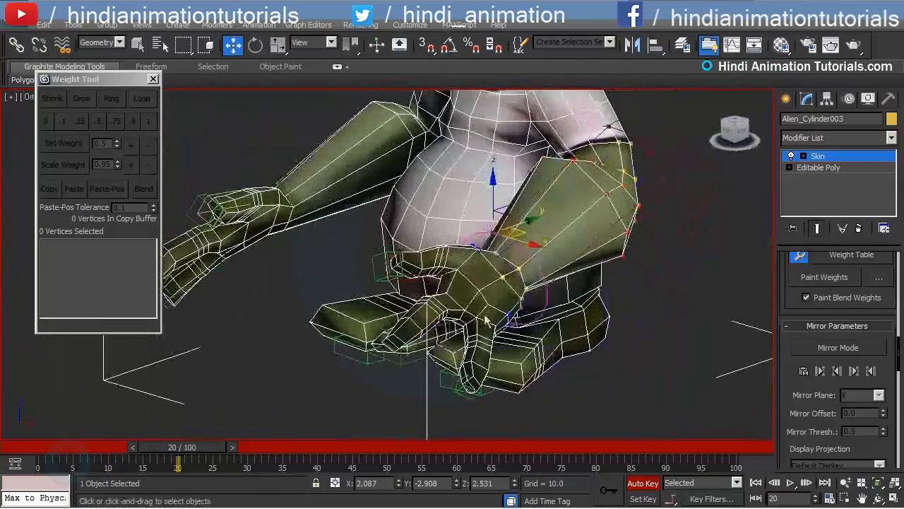
{"action": "scroll", "coordinate": [499, 304], "scroll_direction": "up", "scroll_amount": 3}
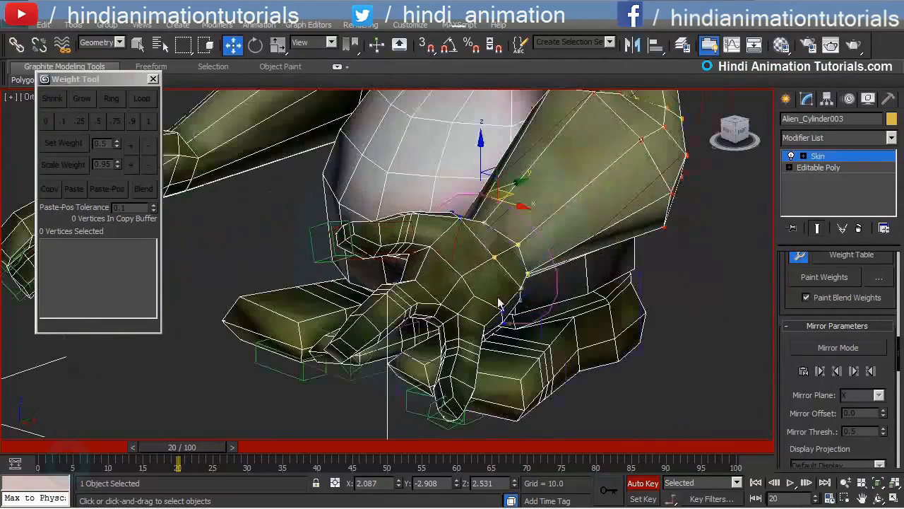
{"action": "middle_click_drag", "start_coordinate": [399, 286], "coordinate": [293, 278], "text": "alt"}
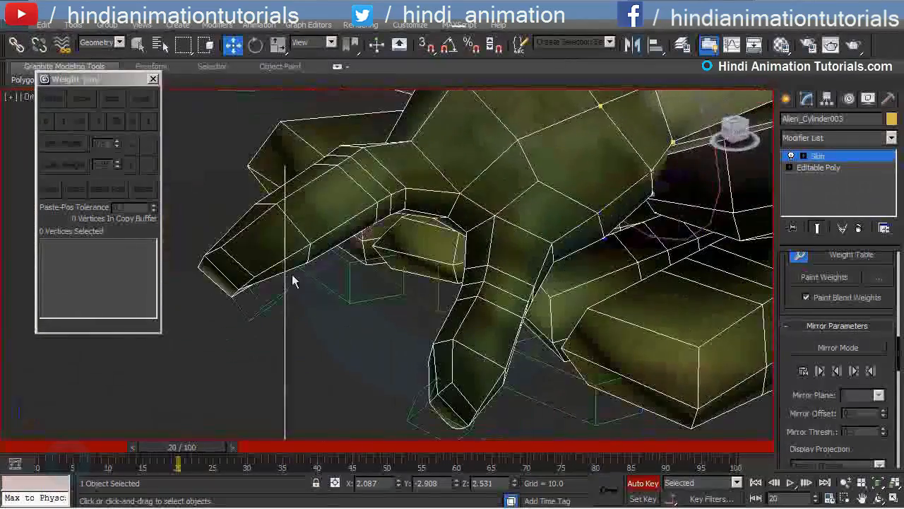
{"action": "left_click", "coordinate": [844, 157]}
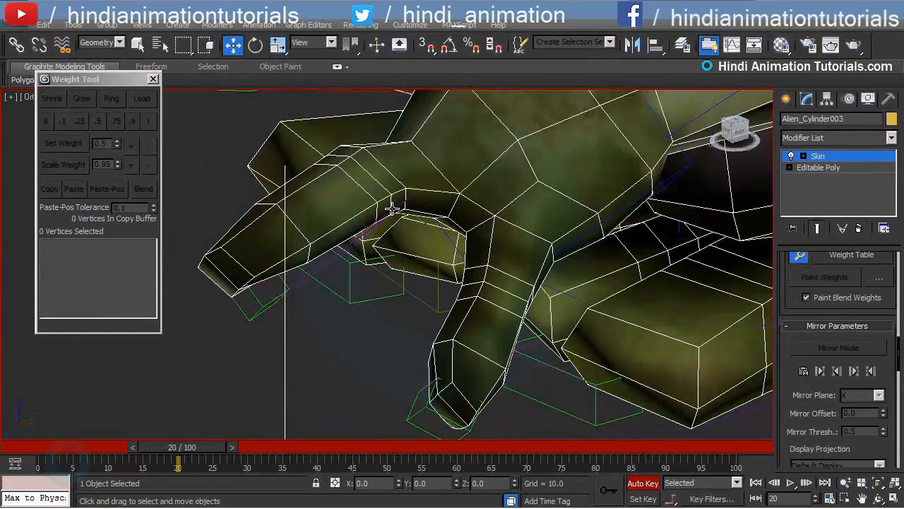
{"action": "key", "text": "F3"}
{"action": "middle_click_drag", "start_coordinate": [415, 236], "coordinate": [390, 222], "text": "alt"}
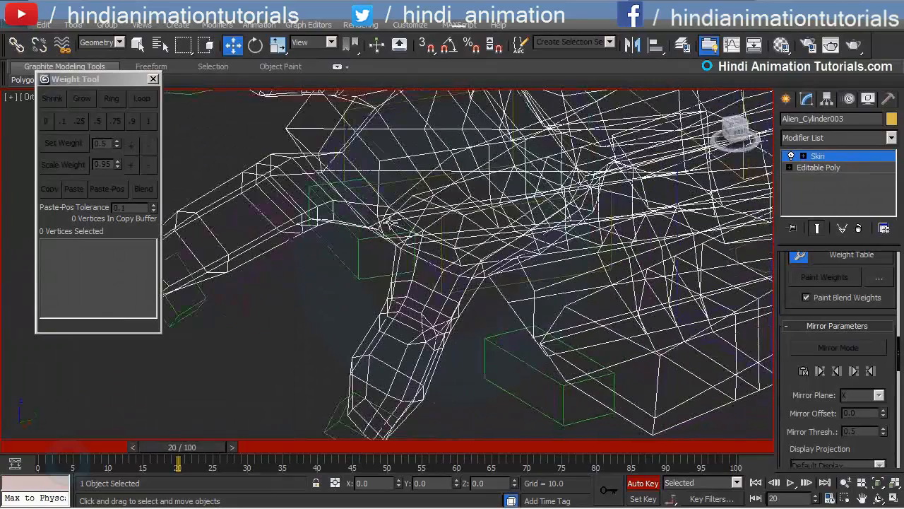
{"action": "double_click", "coordinate": [317, 172]}
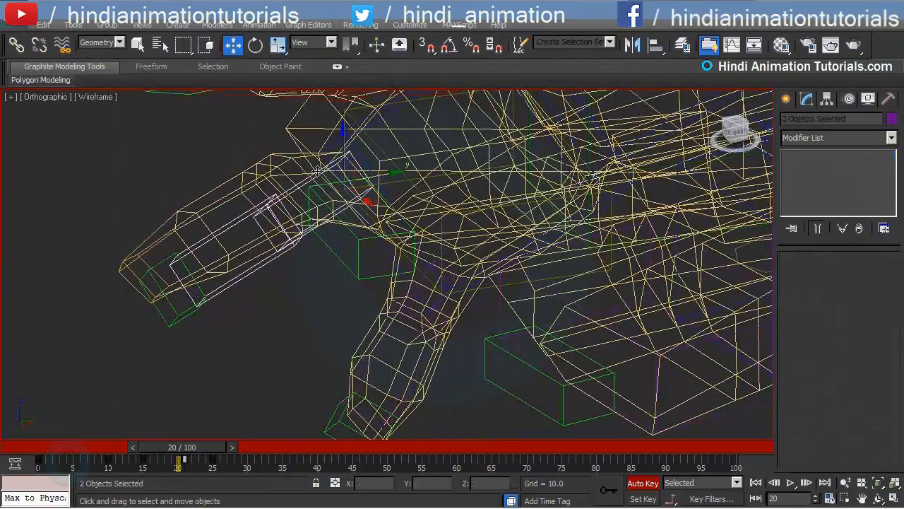
{"action": "middle_click_drag", "start_coordinate": [282, 224], "coordinate": [342, 234]}
- At frame 21, rotate the two finger bones to curl the finger inward and inspect its deformation in shaded display
{"action": "key", "text": "e"}
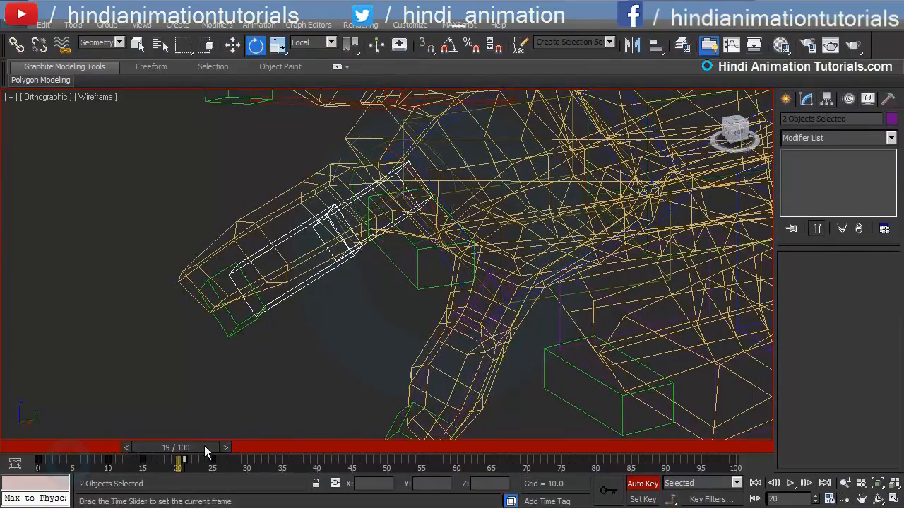
{"action": "left_click_drag", "start_coordinate": [204, 445], "coordinate": [216, 447]}
{"action": "left_click_drag", "start_coordinate": [422, 197], "coordinate": [448, 201]}
{"action": "left_click_drag", "start_coordinate": [432, 168], "coordinate": [353, 200]}
{"action": "key", "text": "F3"}
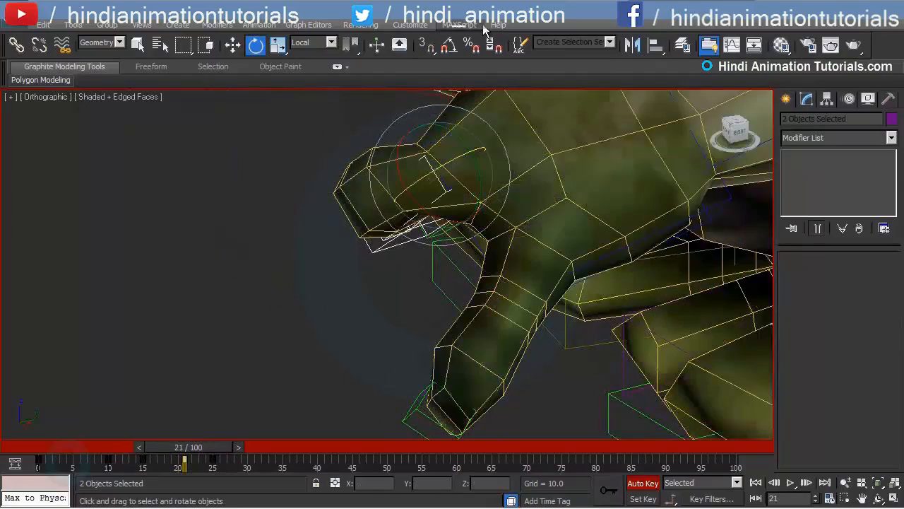
{"action": "mouse_move", "coordinate": [428, 142]}
{"action": "middle_mouse_down"}
{"action": "mouse_move", "coordinate": [412, 172]}
{"action": "mouse_move", "coordinate": [478, 141]}
{"action": "mouse_move", "coordinate": [406, 265]}
{"action": "mouse_move", "coordinate": [434, 243]}
{"action": "middle_mouse_up"}
{"action": "scroll", "coordinate": [411, 172], "scroll_direction": "down", "scroll_amount": 3}
{"action": "left_click_drag", "start_coordinate": [454, 200], "coordinate": [449, 208]}
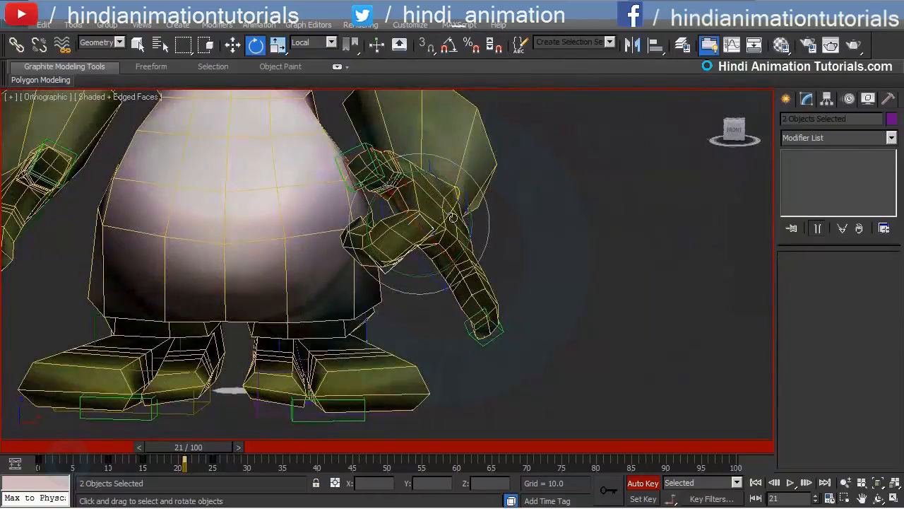
{"action": "mouse_move", "coordinate": [453, 217]}
{"action": "middle_mouse_down", "text": "alt"}
{"action": "mouse_move", "coordinate": [368, 228]}
{"action": "mouse_move", "coordinate": [346, 212]}
{"action": "mouse_move", "coordinate": [396, 240]}
{"action": "mouse_move", "coordinate": [467, 207]}
{"action": "middle_mouse_up", "text": "alt"}
{"action": "scroll", "coordinate": [368, 227], "scroll_direction": "up", "scroll_amount": 4}
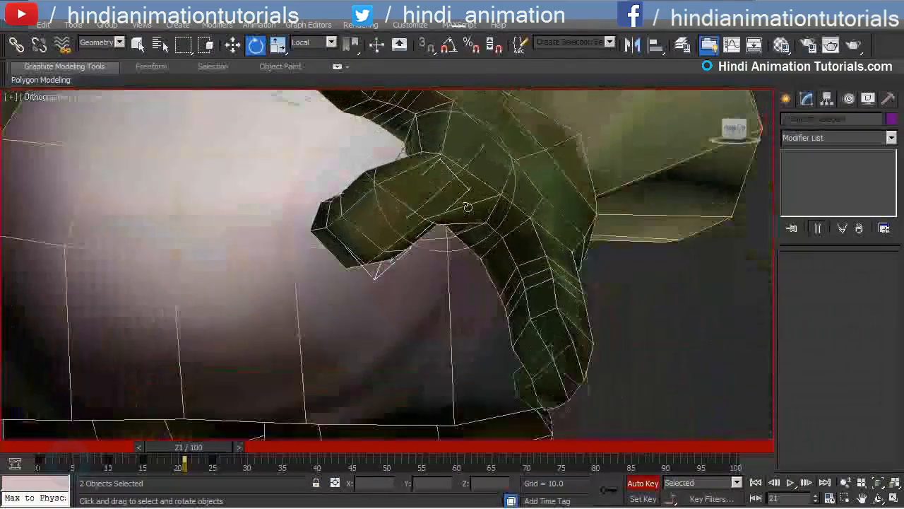
- Rotate the two finger bones further at frame 21 and scrub the timeline to inspect the finger's bending
{"action": "left_click_drag", "start_coordinate": [467, 207], "coordinate": [397, 173]}
{"action": "middle_click_drag", "start_coordinate": [397, 173], "coordinate": [418, 198], "text": "alt"}
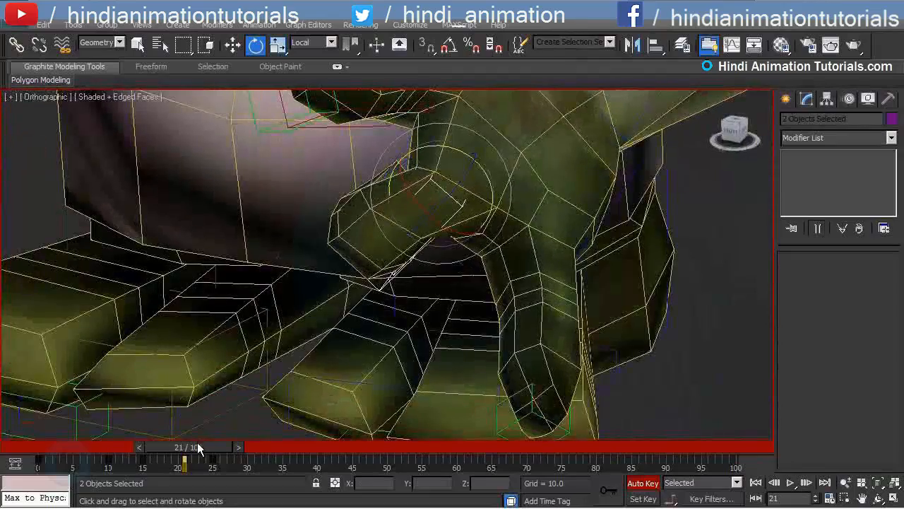
{"action": "left_click_drag", "start_coordinate": [197, 445], "coordinate": [172, 441]}
{"action": "middle_click_drag", "start_coordinate": [547, 185], "coordinate": [453, 179], "text": "alt"}
{"action": "left_click_drag", "start_coordinate": [174, 447], "coordinate": [256, 459]}
{"action": "key", "text": "e"}
{"action": "middle_click_drag", "start_coordinate": [496, 356], "coordinate": [344, 322]}
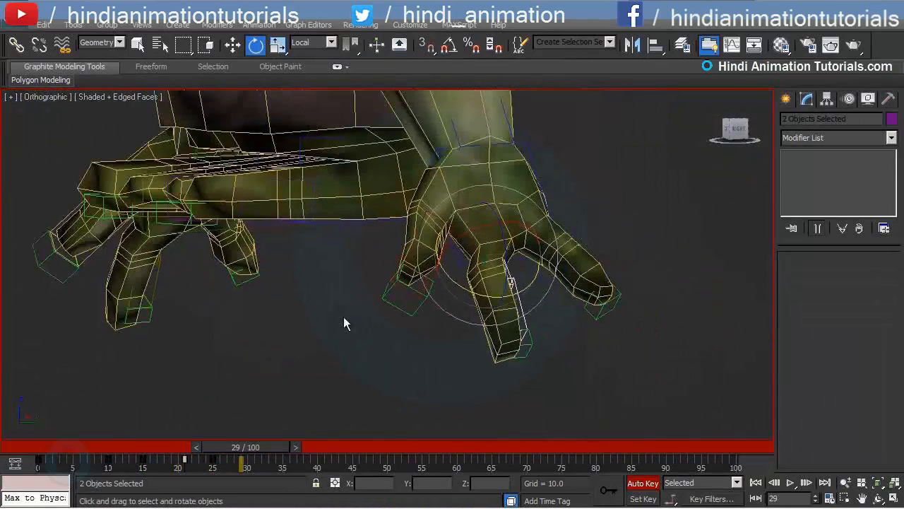
- Try copying the finger bones' key from frame 21 to frame 30, then undo it and clear the selection
{"action": "left_click_drag", "start_coordinate": [181, 463], "coordinate": [209, 472]}
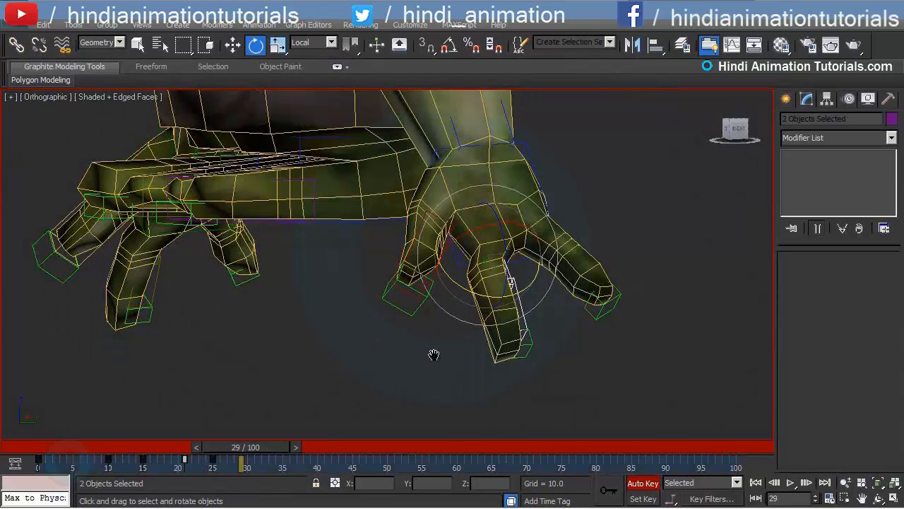
{"action": "middle_click_drag", "start_coordinate": [433, 355], "coordinate": [425, 346]}
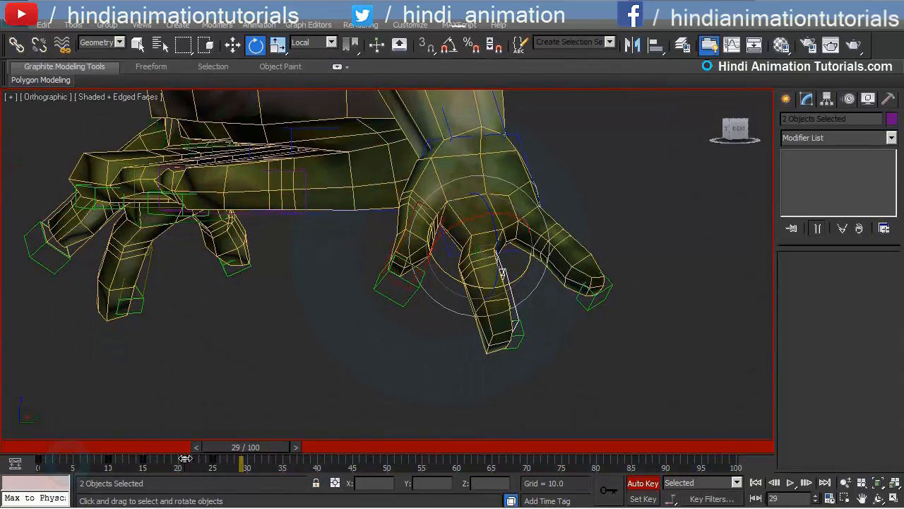
{"action": "left_click_drag", "start_coordinate": [182, 457], "coordinate": [273, 448], "text": "shift"}
{"action": "middle_click_drag", "start_coordinate": [348, 326], "coordinate": [380, 329]}
{"action": "scroll", "coordinate": [380, 318], "scroll_direction": "down", "scroll_amount": 5}
{"action": "middle_click_drag", "start_coordinate": [379, 330], "coordinate": [389, 344]}
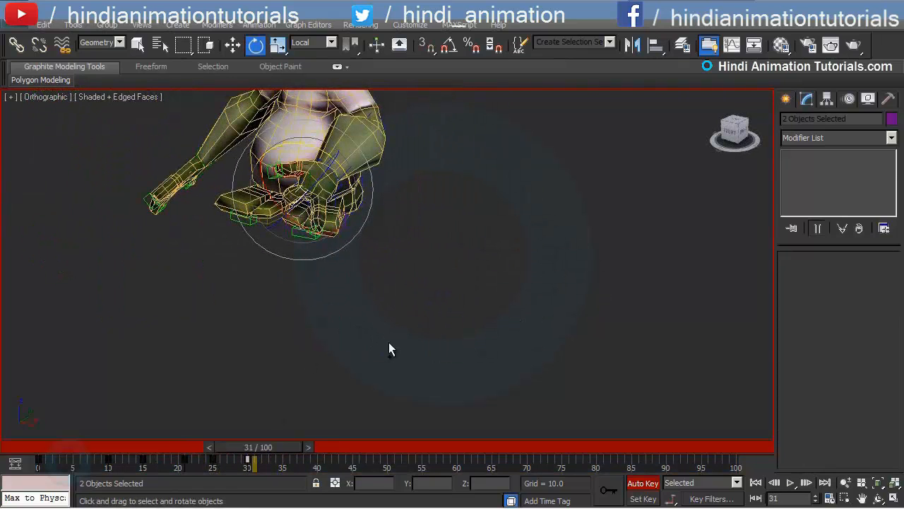
{"action": "key", "text": "ctrl+z"}
{"action": "left_click", "coordinate": [511, 337]}
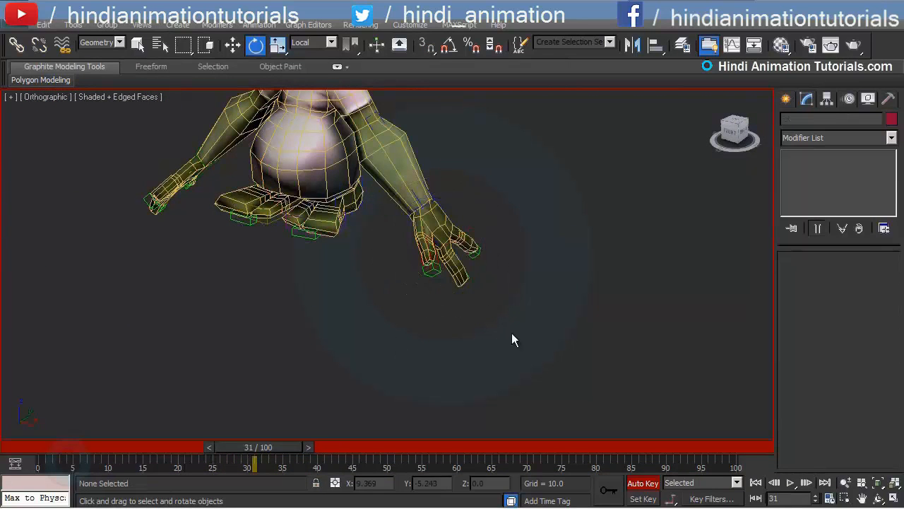
- Switch to wireframe display and reselect both bones of the left hand's middle finger
{"action": "scroll", "coordinate": [512, 334], "scroll_direction": "up", "scroll_amount": 5}
{"action": "middle_click_drag", "start_coordinate": [512, 333], "coordinate": [319, 368], "text": "alt"}
{"action": "scroll", "coordinate": [511, 293], "scroll_direction": "down", "scroll_amount": 3}
{"action": "middle_click_drag", "start_coordinate": [511, 292], "coordinate": [395, 277]}
{"action": "scroll", "coordinate": [395, 277], "scroll_direction": "up", "scroll_amount": 3}
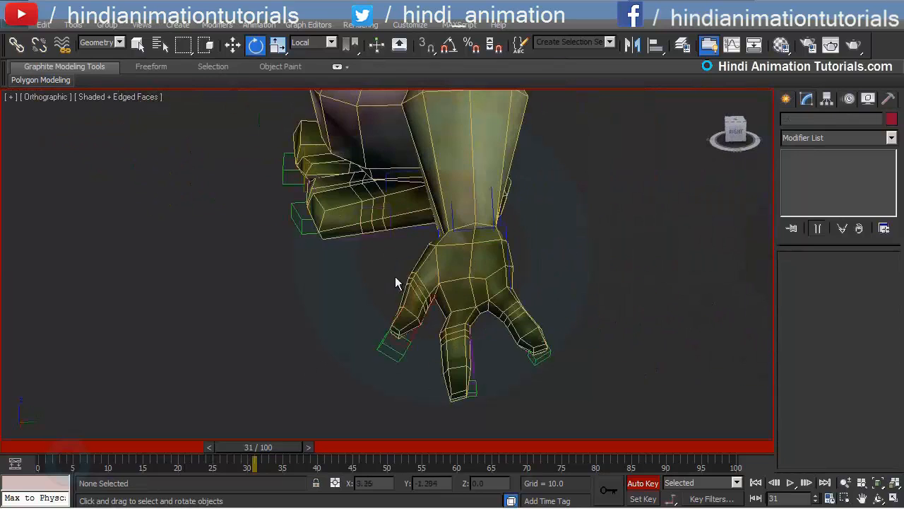
{"action": "middle_click_drag", "start_coordinate": [489, 276], "coordinate": [440, 250]}
{"action": "key", "text": "F3"}
{"action": "left_click", "coordinate": [406, 298]}
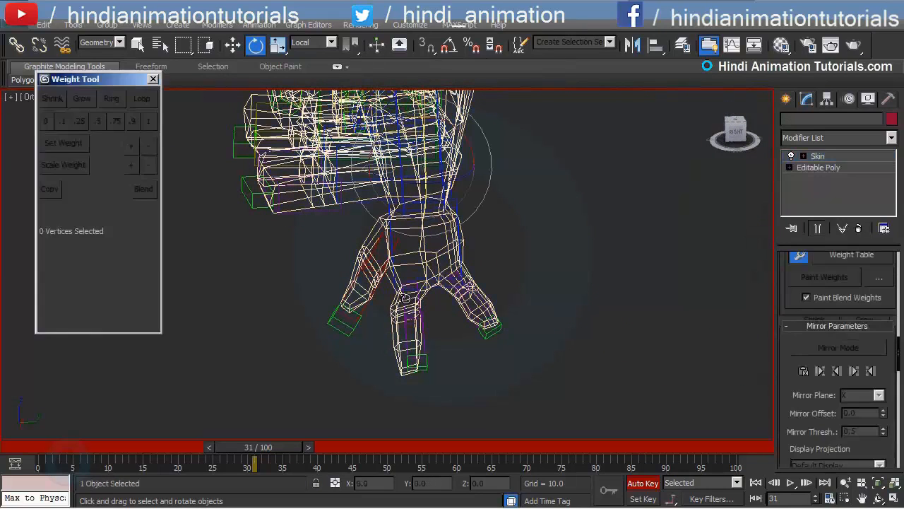
{"action": "left_click", "coordinate": [406, 300]}
{"action": "middle_click_drag", "start_coordinate": [343, 333], "coordinate": [346, 307]}
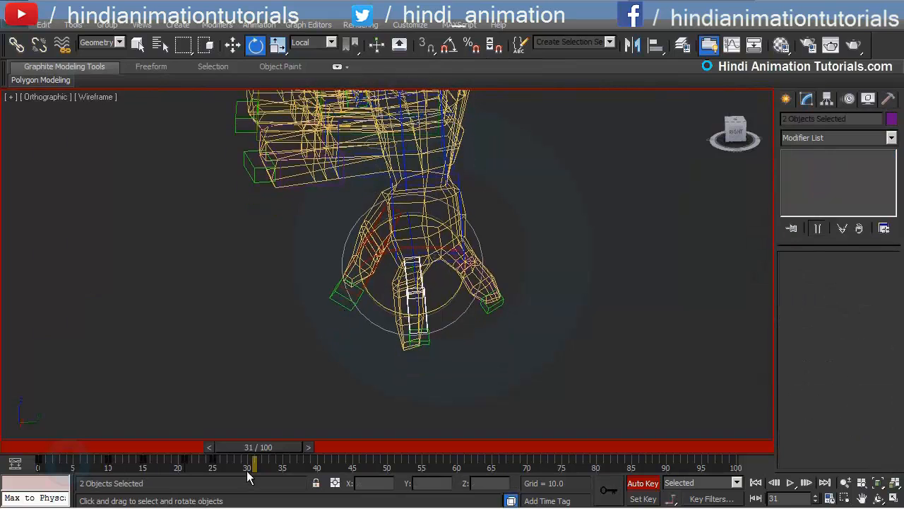
- At frame 30, rotate the two middle finger bones to curl the finger inward
{"action": "left_click_drag", "start_coordinate": [266, 446], "coordinate": [259, 446]}
{"action": "middle_click_drag", "start_coordinate": [420, 293], "coordinate": [392, 272]}
{"action": "scroll", "coordinate": [392, 272], "scroll_direction": "up", "scroll_amount": 5}
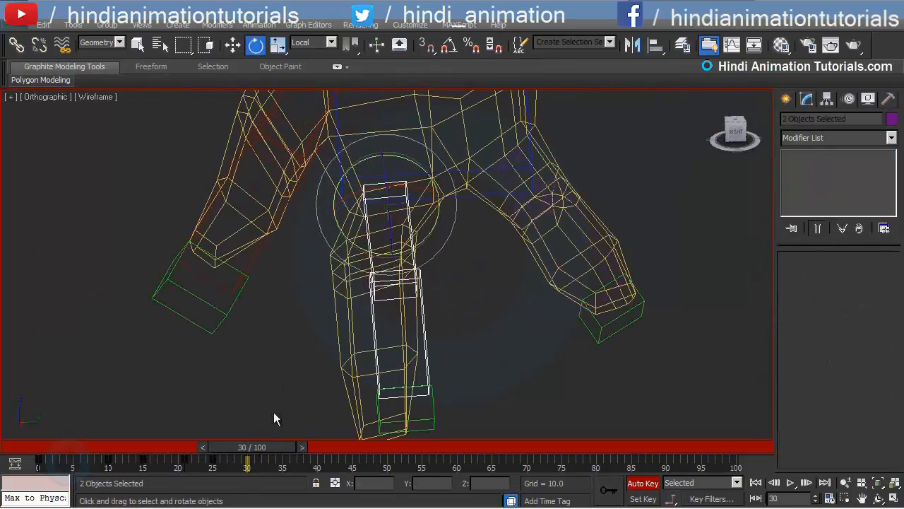
{"action": "left_click_drag", "start_coordinate": [380, 231], "coordinate": [390, 314]}
- Scrub between frames 15 and 30 and examine the middle finger's curl from several angles
{"action": "left_click_drag", "start_coordinate": [253, 447], "coordinate": [236, 443]}
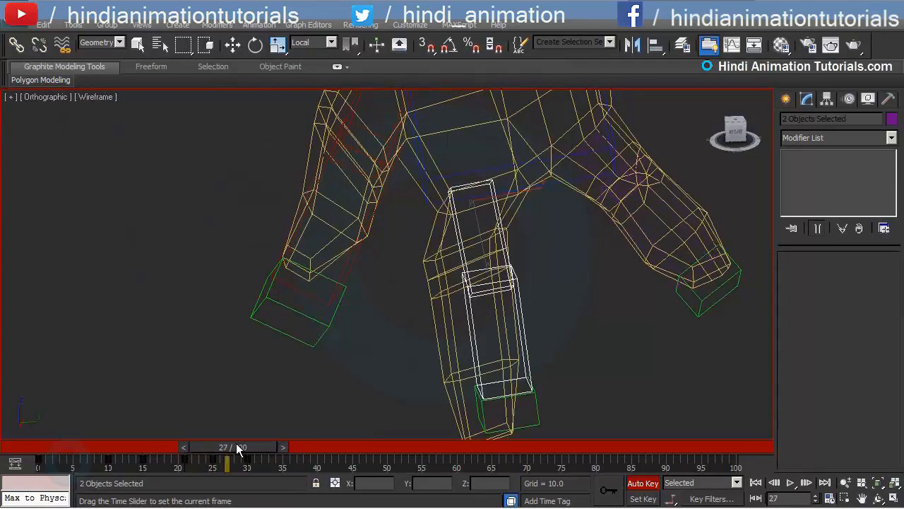
{"action": "key", "text": "e"}
{"action": "scroll", "coordinate": [434, 289], "scroll_direction": "down", "scroll_amount": 6}
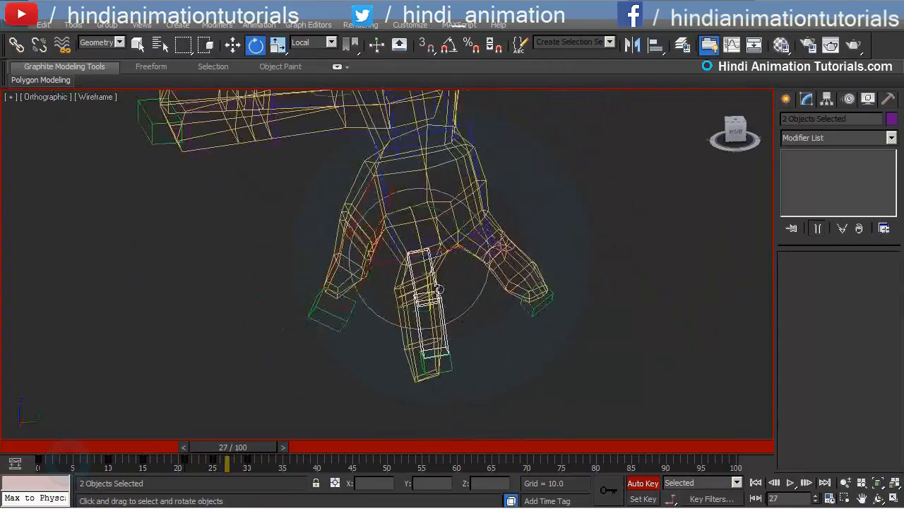
{"action": "middle_click_drag", "start_coordinate": [434, 289], "coordinate": [442, 278], "text": "alt"}
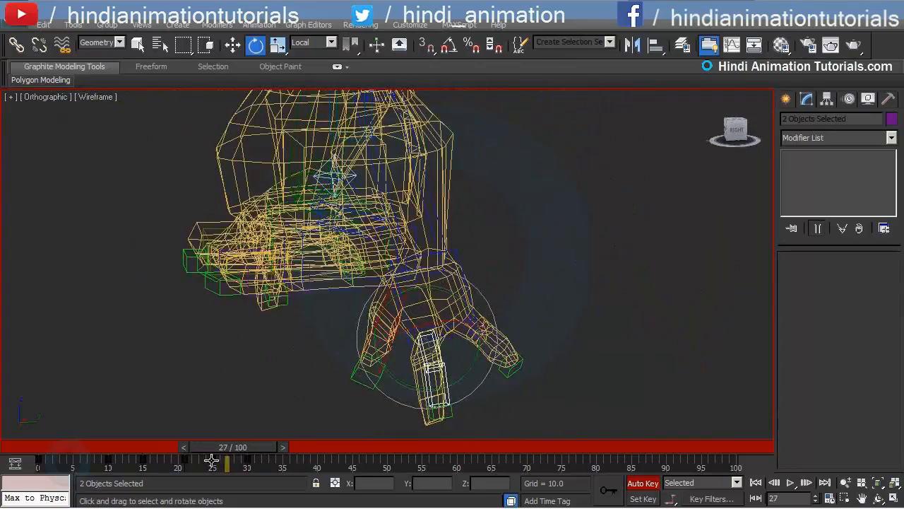
{"action": "left_click_drag", "start_coordinate": [228, 448], "coordinate": [153, 436]}
{"action": "key", "text": "e"}
{"action": "middle_click_drag", "start_coordinate": [355, 309], "coordinate": [413, 271], "text": "alt"}
{"action": "scroll", "coordinate": [428, 243], "scroll_direction": "up", "scroll_amount": 4}
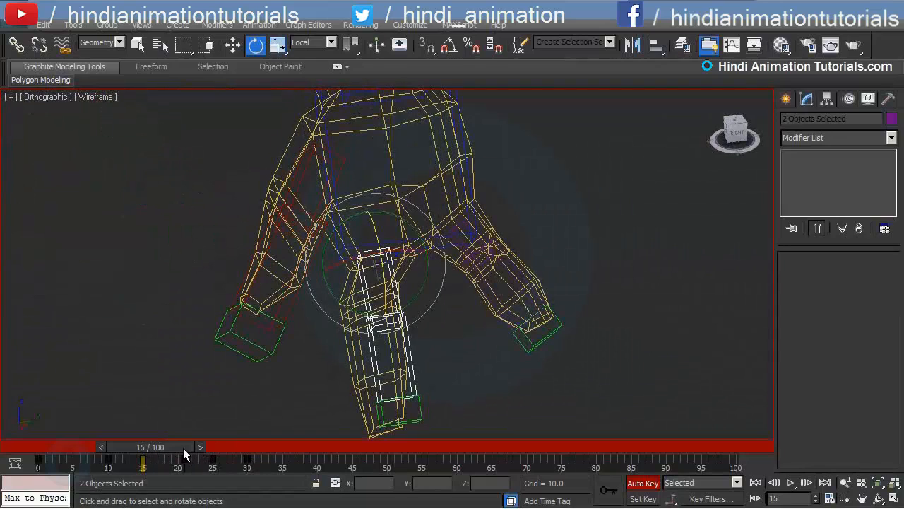
{"action": "left_click_drag", "start_coordinate": [183, 447], "coordinate": [286, 459]}
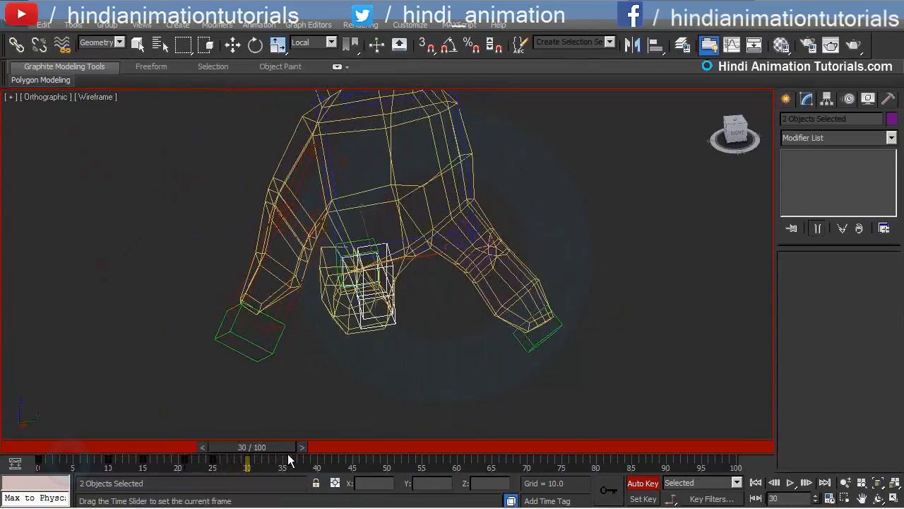
{"action": "key", "text": "e"}
{"action": "scroll", "coordinate": [369, 311], "scroll_direction": "up", "scroll_amount": 3}
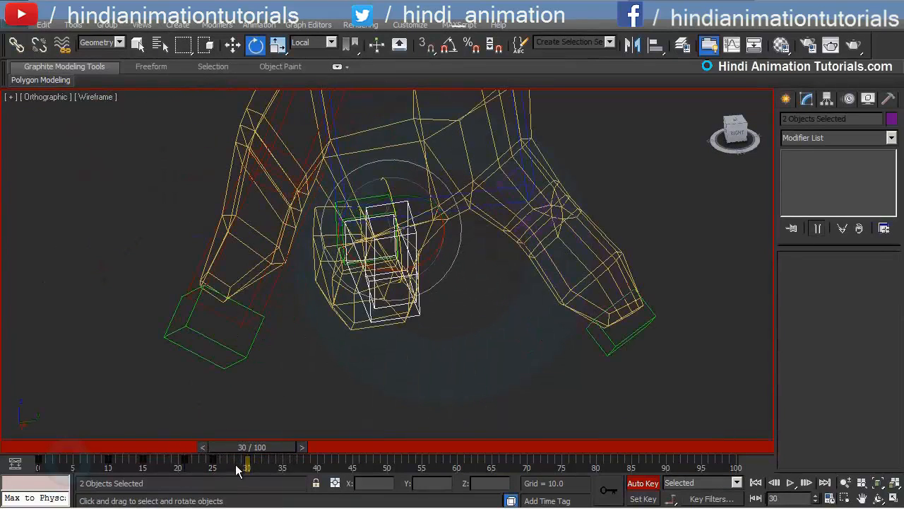
- Replace the finger bones' curled key at frame 30 with a copy of the straight-pose key from frame 25
{"action": "key", "text": "Delete"}
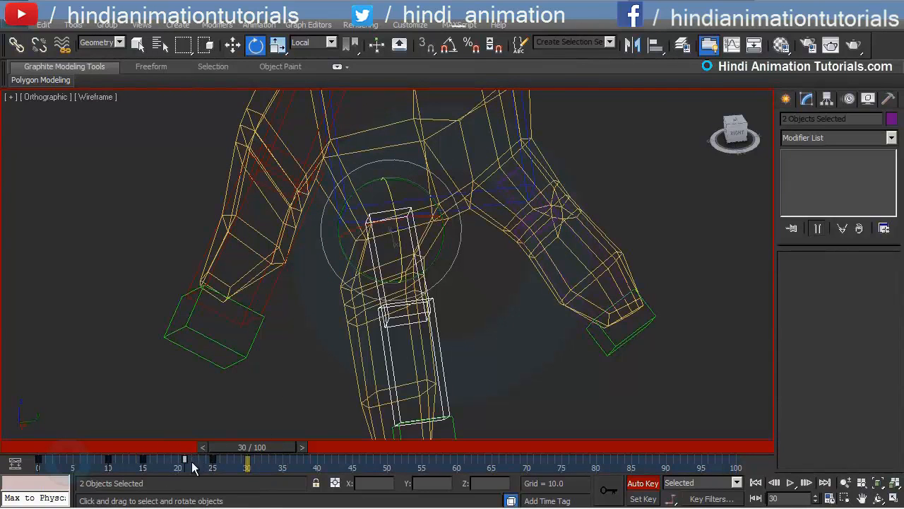
{"action": "left_click_drag", "start_coordinate": [230, 448], "coordinate": [303, 455]}
{"action": "left_click", "coordinate": [212, 461]}
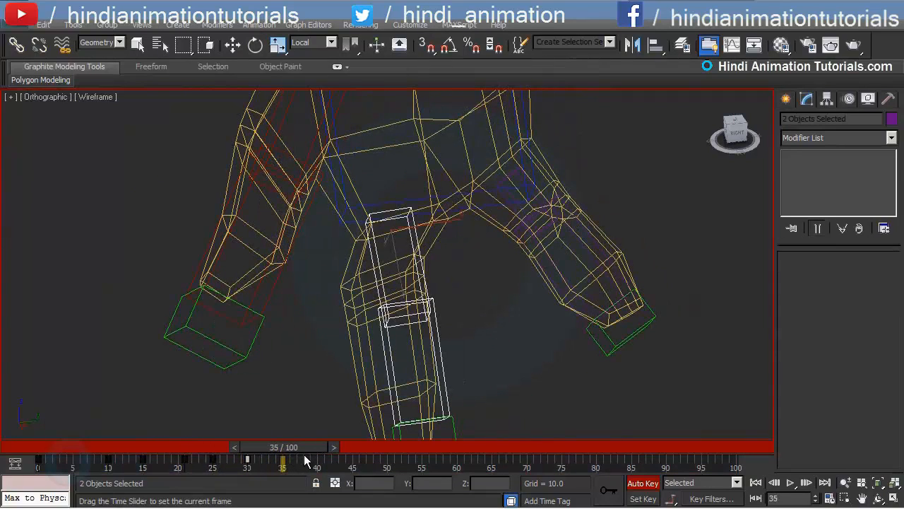
- At frame 35, rotate the two finger bones to curl the finger inward and check the bend in shaded display, returning to frame 30
{"action": "key", "text": "e"}
{"action": "left_click_drag", "start_coordinate": [398, 200], "coordinate": [404, 291]}
{"action": "middle_click_drag", "start_coordinate": [383, 295], "coordinate": [361, 250], "text": "alt"}
{"action": "mouse_move", "coordinate": [269, 452]}
{"action": "left_mouse_down"}
{"action": "mouse_move", "coordinate": [252, 447]}
{"action": "mouse_move", "coordinate": [290, 450]}
{"action": "left_mouse_up"}
{"action": "key", "text": "e"}
{"action": "key", "text": "F3"}
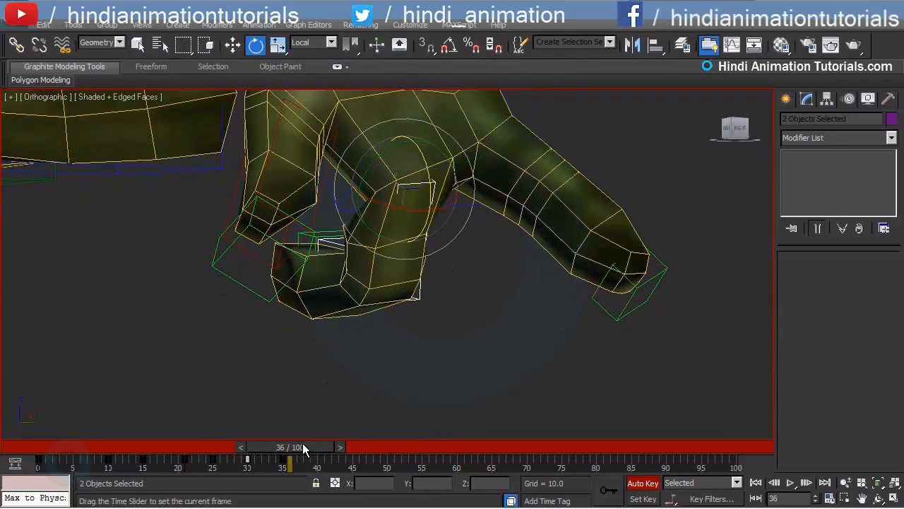
{"action": "key", "text": "q"}
{"action": "left_click_drag", "start_coordinate": [298, 444], "coordinate": [268, 447]}
{"action": "key", "text": "e"}
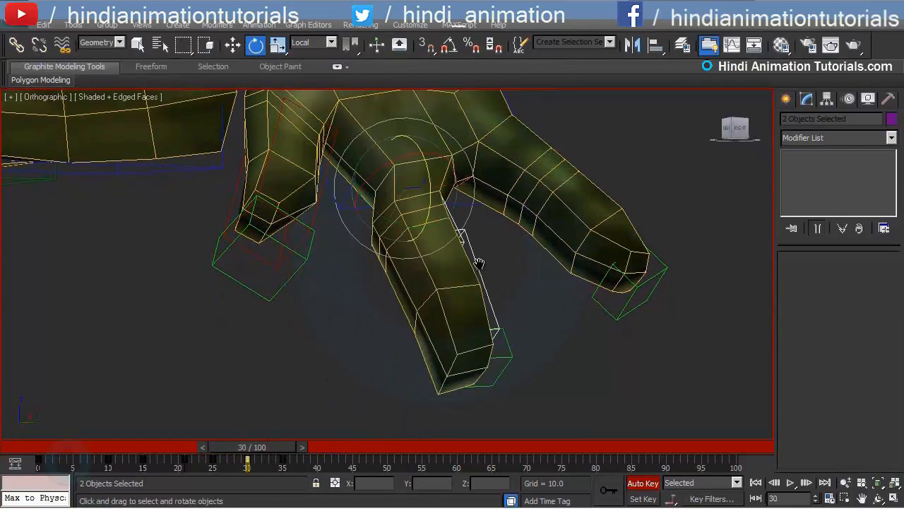
- Select the alien mesh and start envelope editing on its Skin modifier in wireframe display
{"action": "middle_click_drag", "start_coordinate": [396, 289], "coordinate": [454, 292], "text": "alt"}
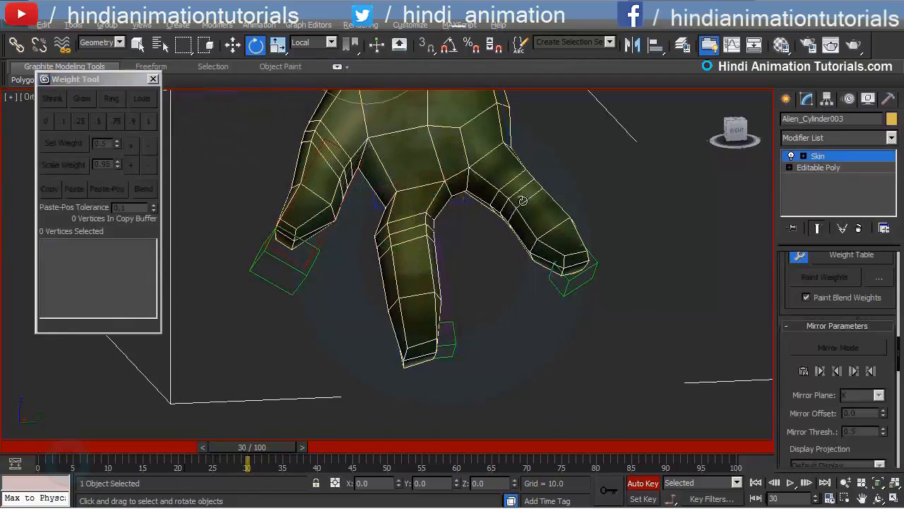
{"action": "mouse_move", "coordinate": [452, 240]}
{"action": "middle_mouse_down", "text": "alt"}
{"action": "mouse_move", "coordinate": [506, 224]}
{"action": "mouse_move", "coordinate": [501, 246]}
{"action": "mouse_move", "coordinate": [459, 233]}
{"action": "mouse_move", "coordinate": [461, 250]}
{"action": "middle_mouse_up", "text": "alt"}
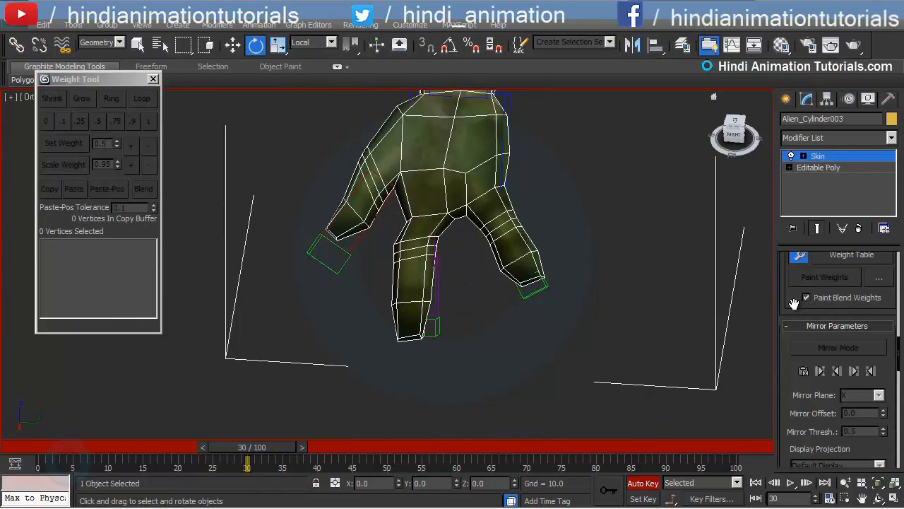
{"action": "scroll", "coordinate": [803, 297], "scroll_direction": "up", "scroll_amount": 5}
{"action": "scroll", "coordinate": [827, 293], "scroll_direction": "up", "scroll_amount": 5}
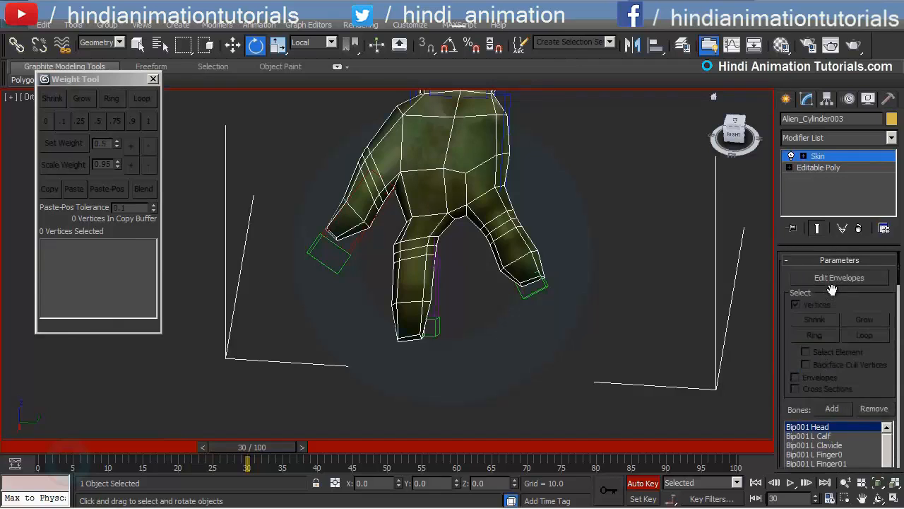
{"action": "left_click", "coordinate": [839, 278]}
{"action": "scroll", "coordinate": [417, 237], "scroll_direction": "up", "scroll_amount": 5}
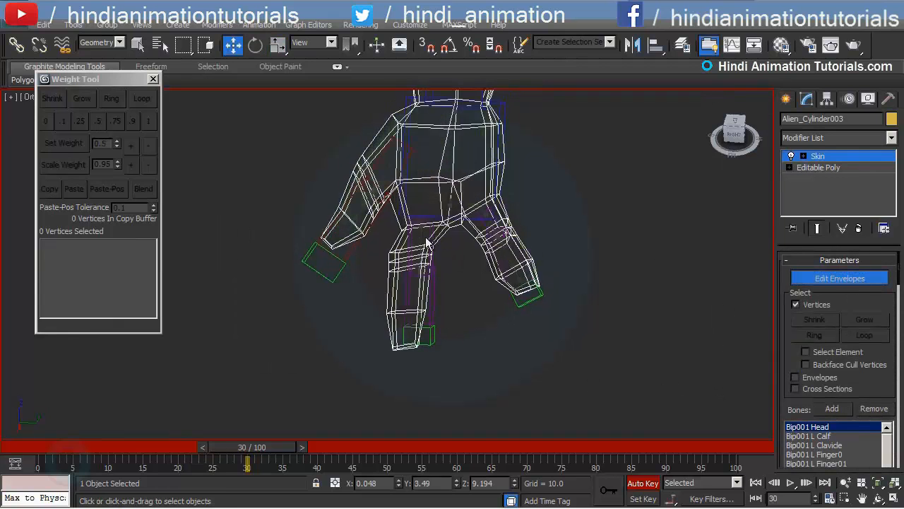
- Leave envelope editing to check the name of the middle finger's base bone, and resume it on the alien mesh
{"action": "left_click", "coordinate": [850, 279]}
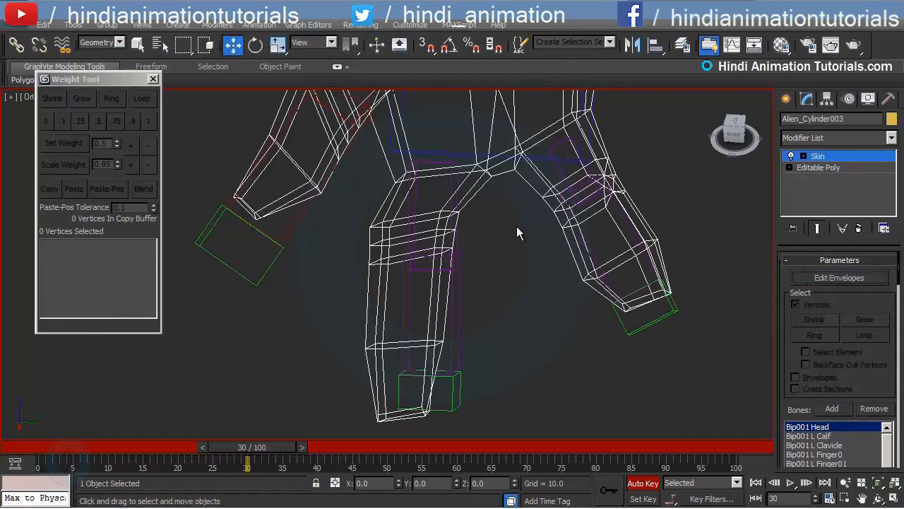
{"action": "left_click", "coordinate": [456, 208]}
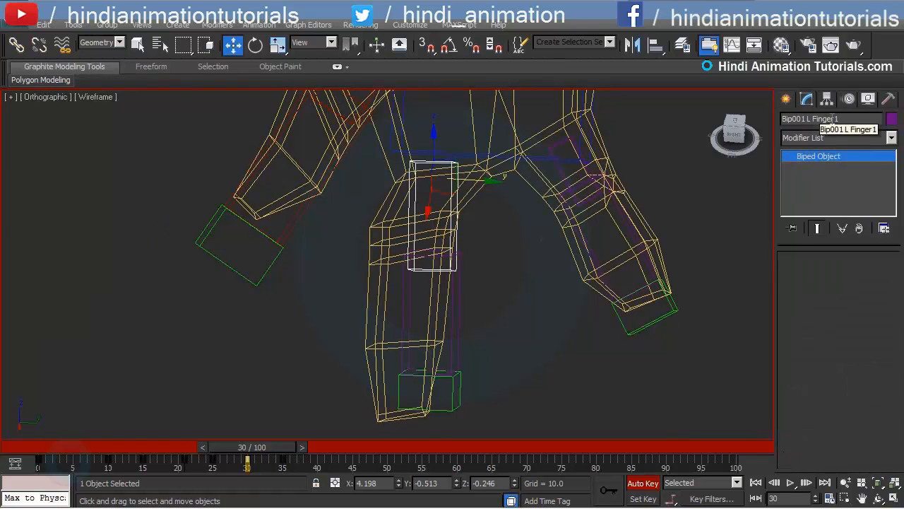
{"action": "left_click", "coordinate": [387, 237]}
{"action": "left_click", "coordinate": [839, 277]}
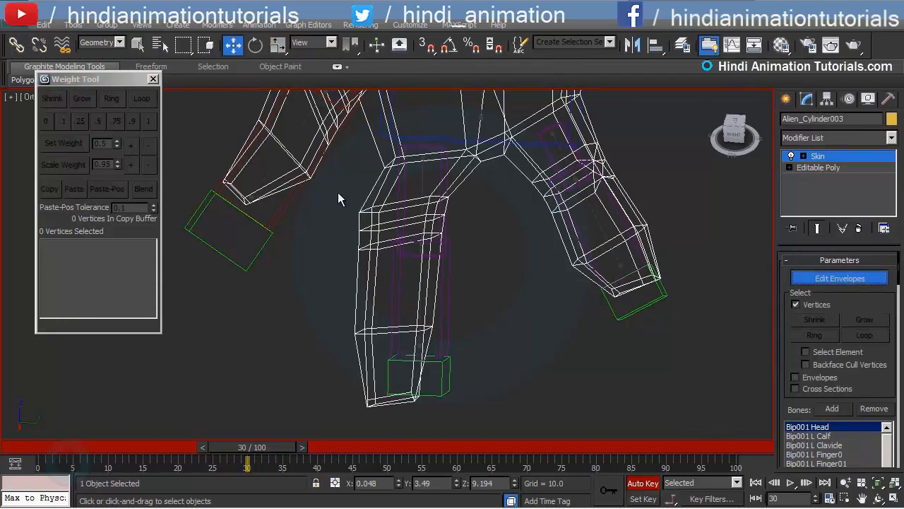
- Select the middle finger's vertices from the knuckle rings to the tip and weight them 1 to Bip001 L Finger1
{"action": "left_click_drag", "start_coordinate": [338, 192], "coordinate": [482, 438]}
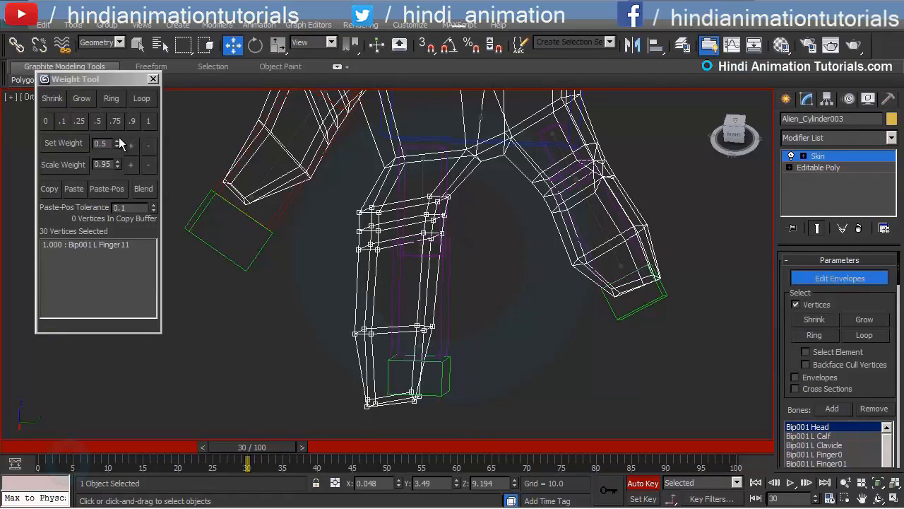
{"action": "left_click", "coordinate": [794, 339]}
{"action": "scroll", "coordinate": [795, 343], "scroll_direction": "down", "scroll_amount": 2}
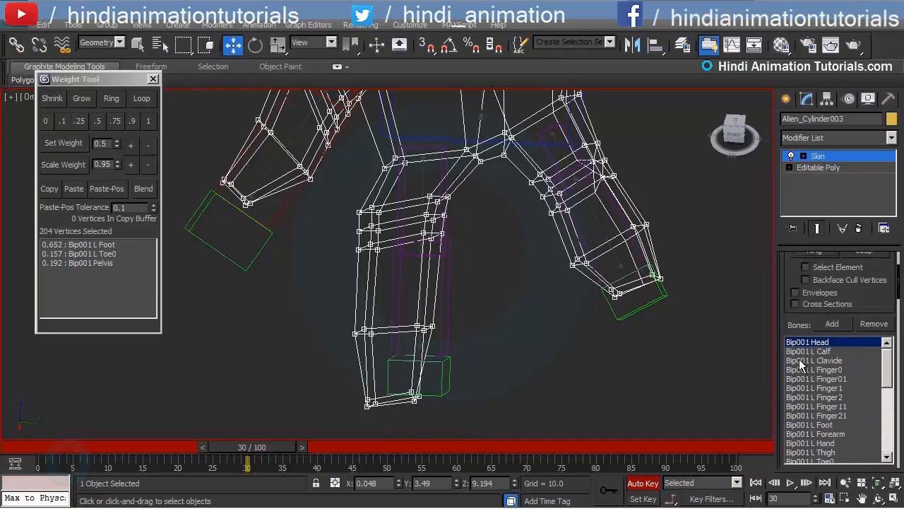
{"action": "scroll", "coordinate": [825, 319], "scroll_direction": "up", "scroll_amount": 1}
{"action": "key", "text": "ctrl+z"}
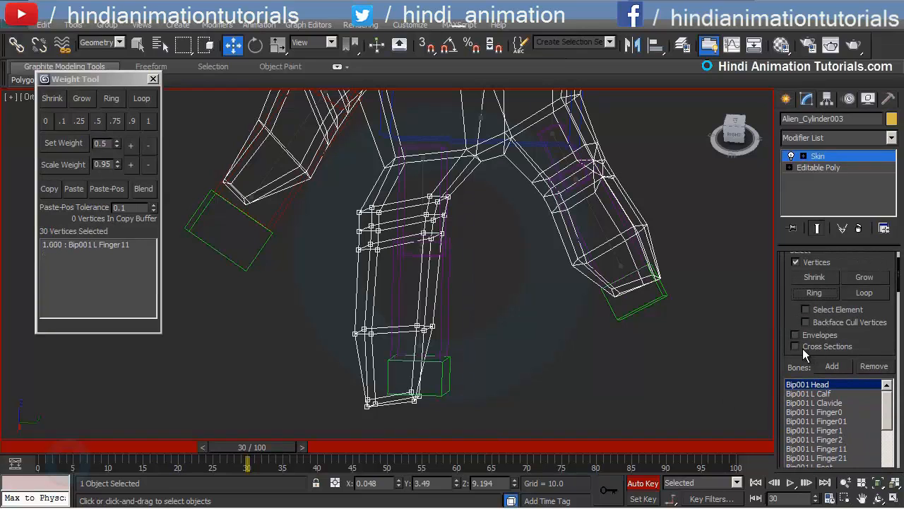
{"action": "scroll", "coordinate": [792, 314], "scroll_direction": "down", "scroll_amount": 1}
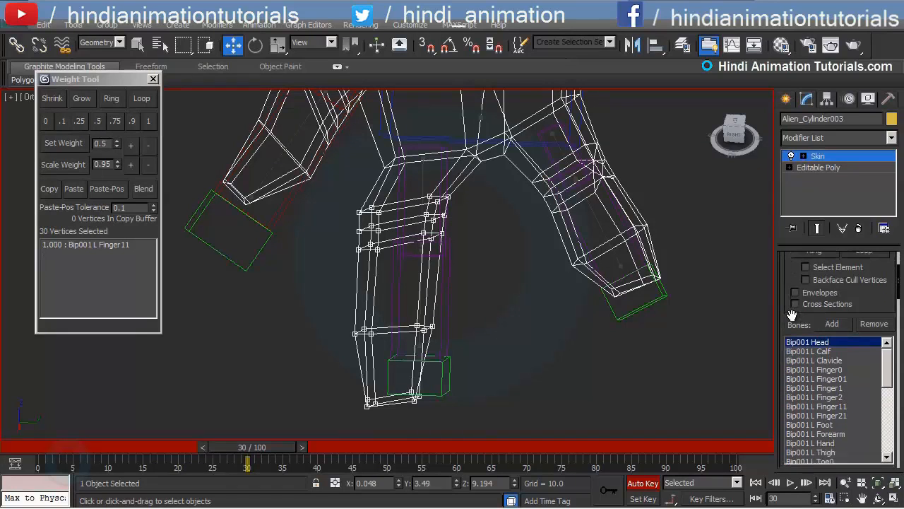
{"action": "left_click", "coordinate": [832, 387]}
{"action": "left_click", "coordinate": [149, 121]}
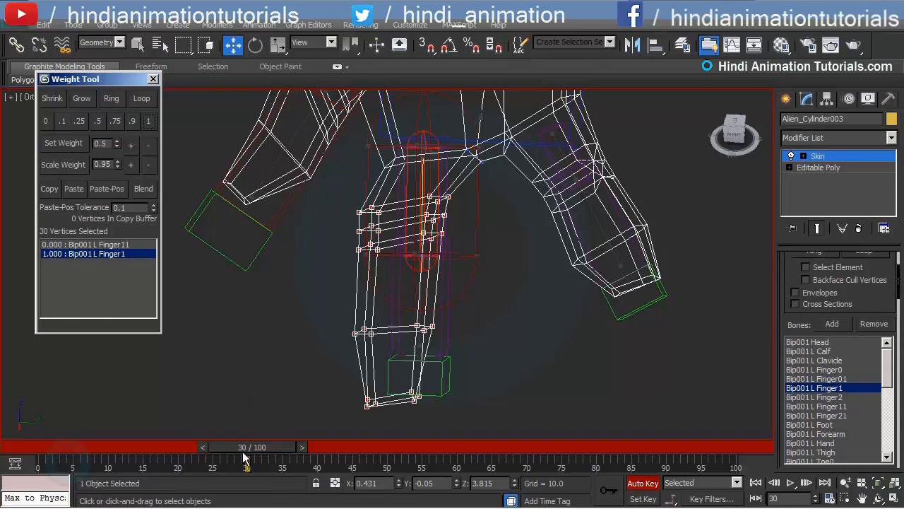
- Scrub between frames 30 and 36 to examine how the reweighted middle finger deforms from different angles
{"action": "left_click_drag", "start_coordinate": [265, 447], "coordinate": [303, 449]}
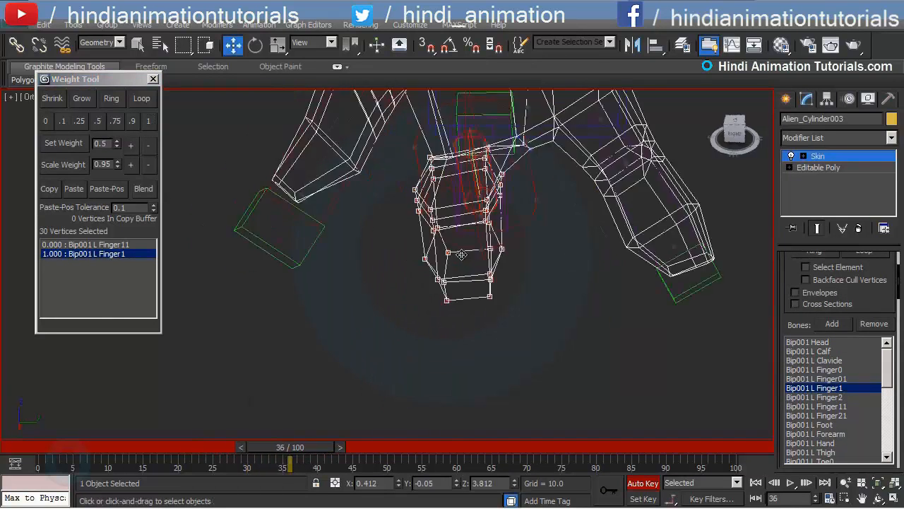
{"action": "middle_click_drag", "start_coordinate": [461, 254], "coordinate": [307, 274], "text": "alt"}
{"action": "middle_click_drag", "start_coordinate": [342, 209], "coordinate": [341, 226]}
{"action": "scroll", "coordinate": [382, 290], "scroll_direction": "up", "scroll_amount": 2}
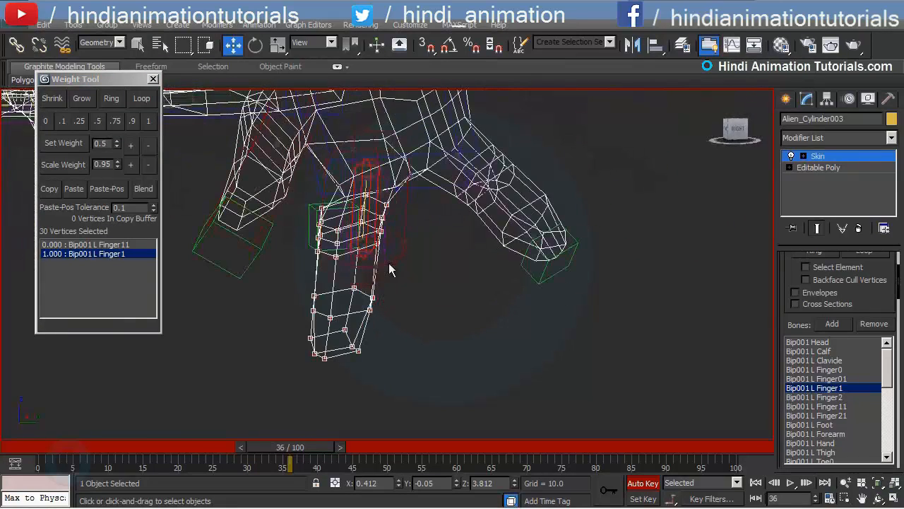
{"action": "left_click_drag", "start_coordinate": [296, 443], "coordinate": [259, 442]}
{"action": "middle_click_drag", "start_coordinate": [387, 227], "coordinate": [408, 237], "text": "alt"}
{"action": "middle_click_drag", "start_coordinate": [377, 321], "coordinate": [406, 293], "text": "alt"}
{"action": "scroll", "coordinate": [405, 292], "scroll_direction": "up", "scroll_amount": 2}
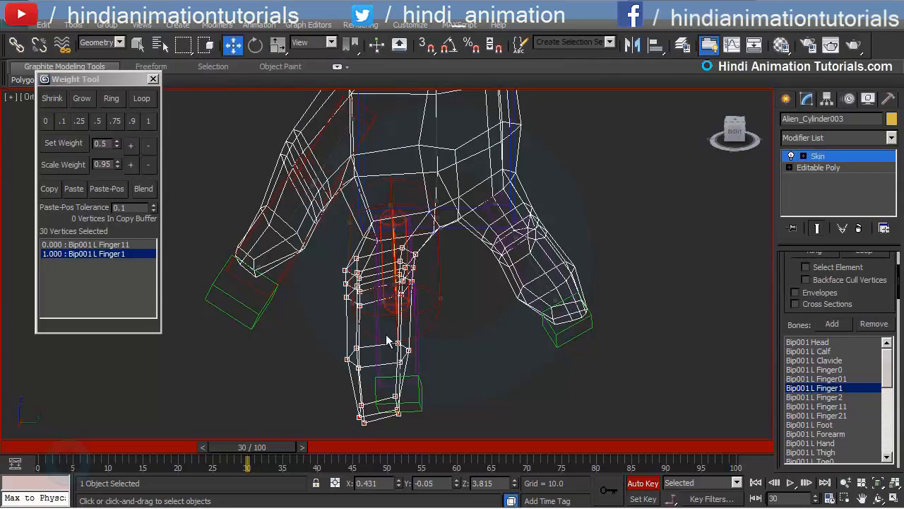
- Select the 12 vertices at the middle finger's tip end and weight them 1 to Bip001 L Finger11
{"action": "left_click", "coordinate": [131, 245]}
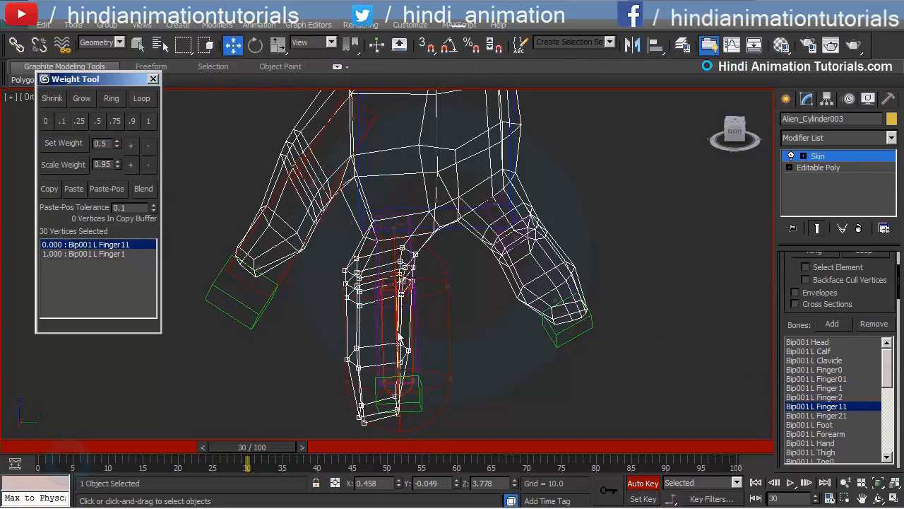
{"action": "middle_click_drag", "start_coordinate": [403, 343], "coordinate": [463, 316], "text": "alt"}
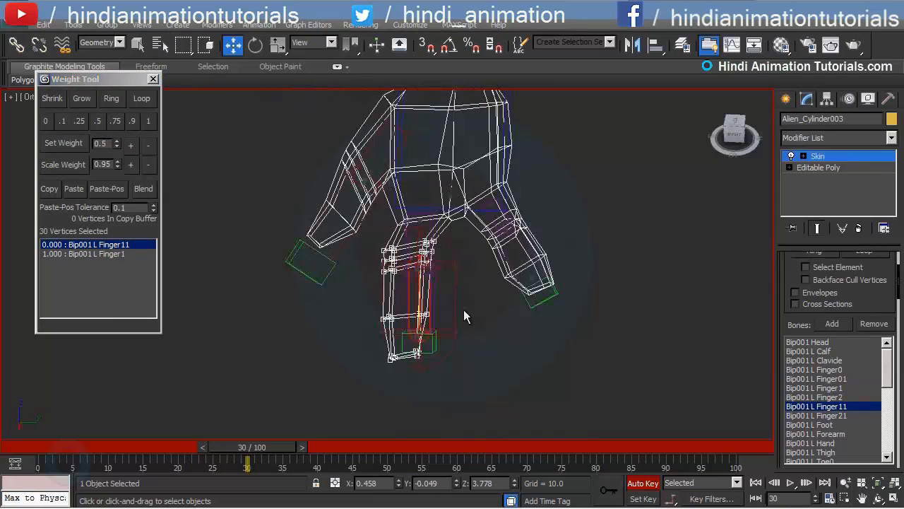
{"action": "scroll", "coordinate": [467, 311], "scroll_direction": "up", "scroll_amount": 3}
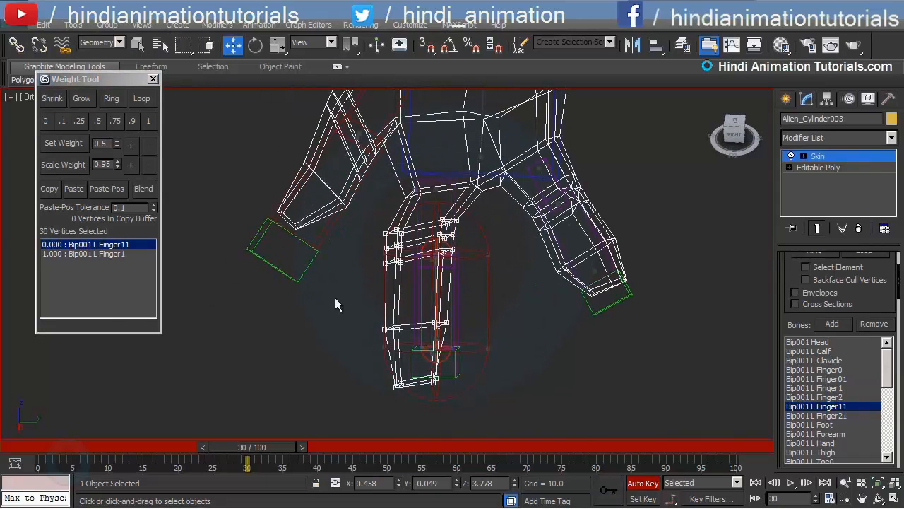
{"action": "left_click_drag", "start_coordinate": [520, 433], "coordinate": [520, 433]}
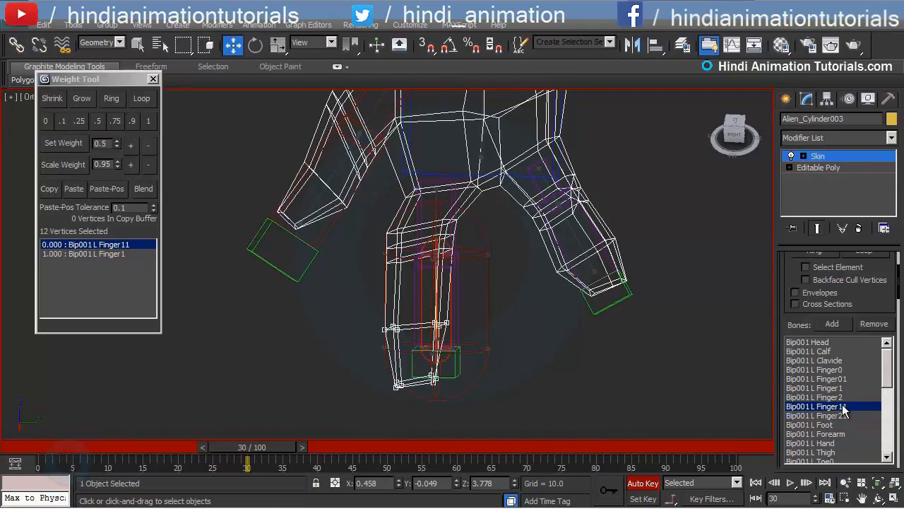
{"action": "left_click", "coordinate": [149, 119]}
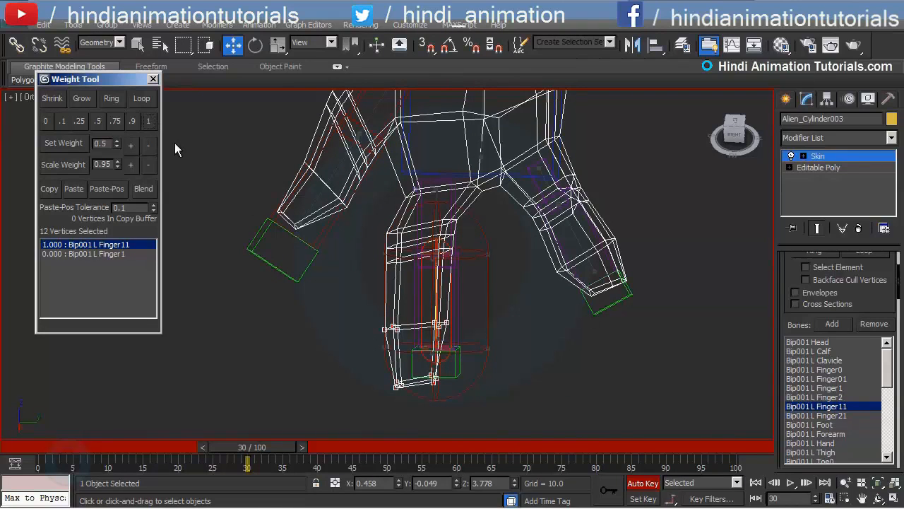
- Select the full middle ring of the middle finger's three knuckle rings and weight it 0.5 to Bip001 L Finger11
{"action": "scroll", "coordinate": [303, 234], "scroll_direction": "up", "scroll_amount": 5}
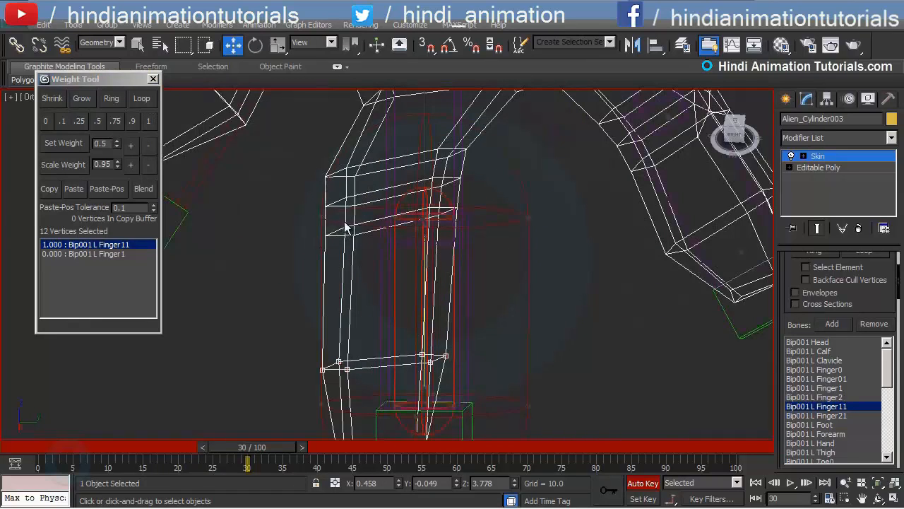
{"action": "left_click", "coordinate": [354, 207]}
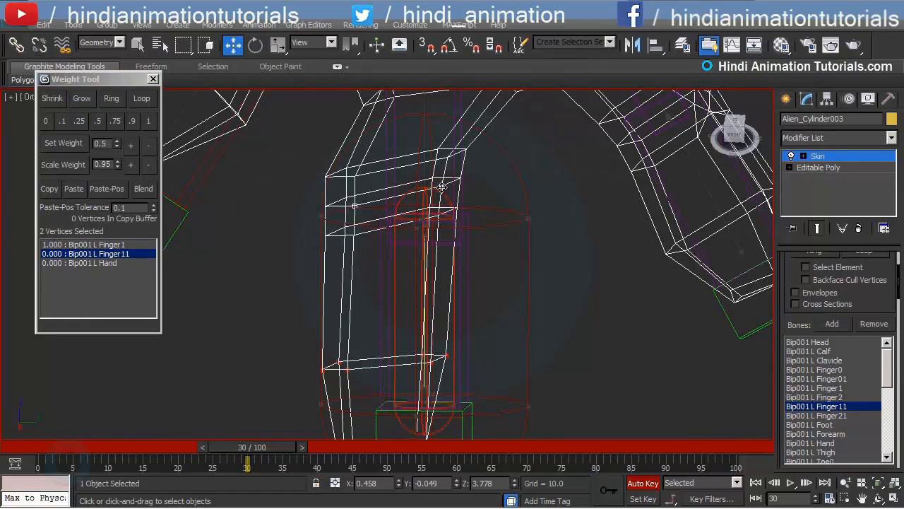
{"action": "left_click", "coordinate": [146, 99]}
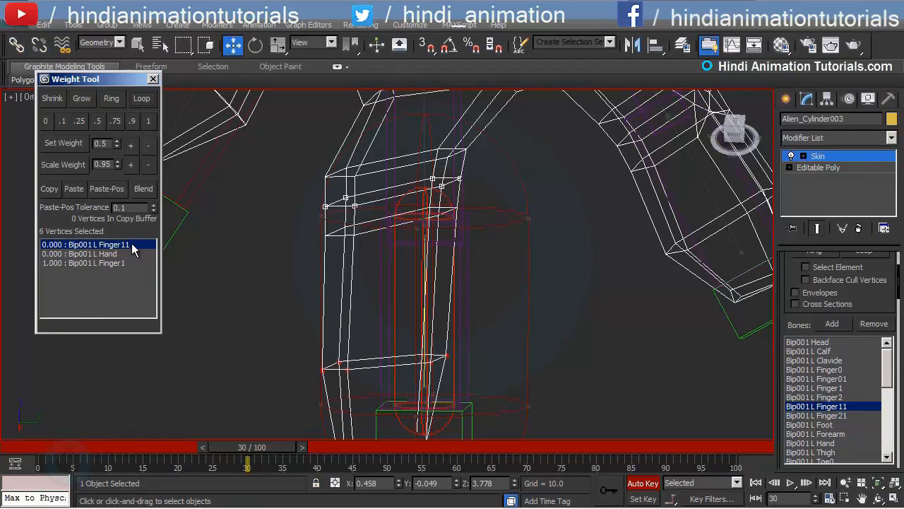
{"action": "scroll", "coordinate": [442, 243], "scroll_direction": "down", "scroll_amount": 5}
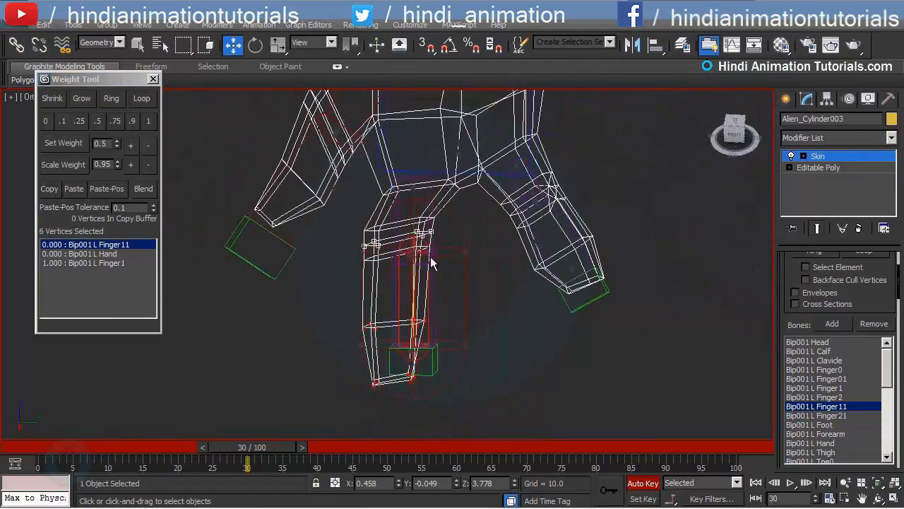
{"action": "left_click", "coordinate": [97, 121]}
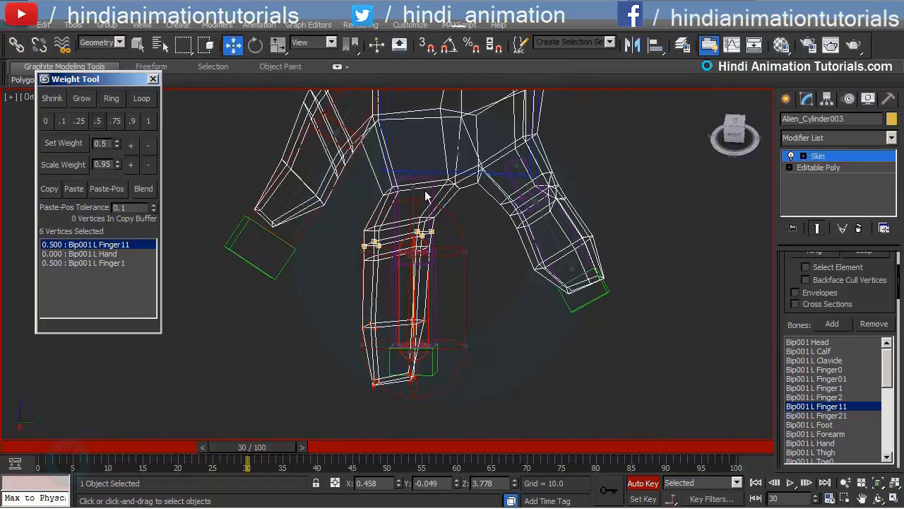
- In shaded display, select the whole knuckle ring nearest the fingertip and weight it 0.75 to Bip001 L Finger11 and 0.25 to Bip001 L Finger1
{"action": "scroll", "coordinate": [426, 283], "scroll_direction": "up", "scroll_amount": 4}
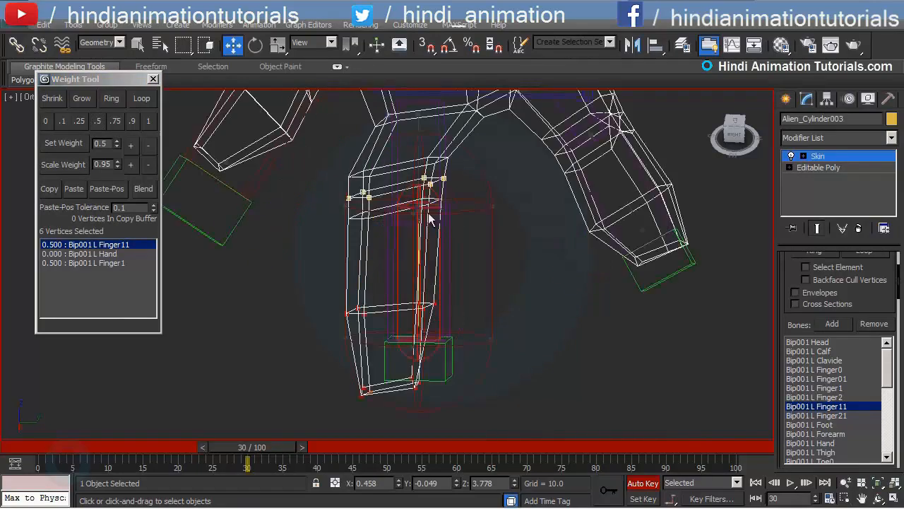
{"action": "scroll", "coordinate": [422, 261], "scroll_direction": "up", "scroll_amount": 2}
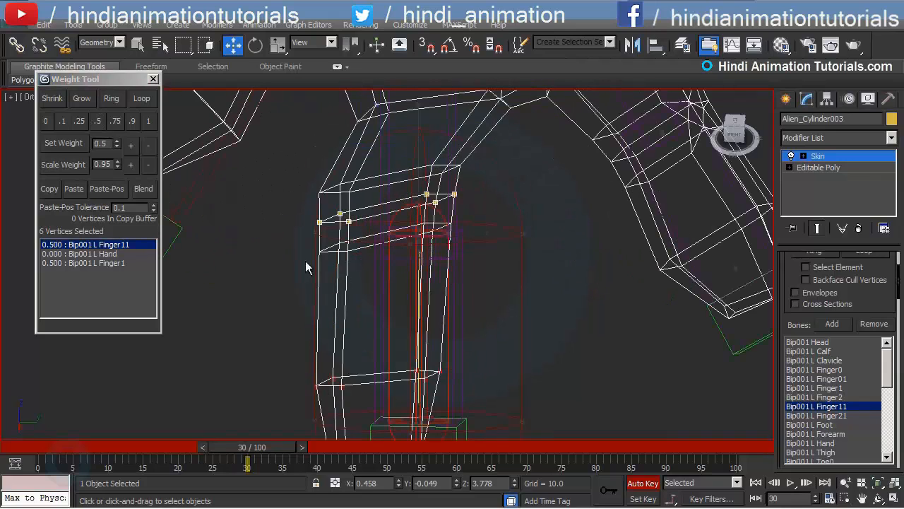
{"action": "left_click", "coordinate": [348, 250]}
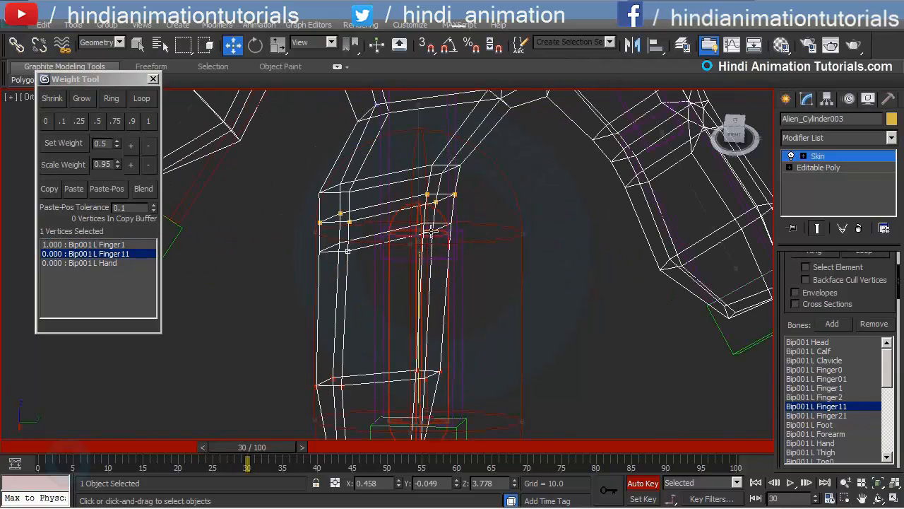
{"action": "left_click", "coordinate": [432, 230], "text": "ctrl"}
{"action": "middle_click_drag", "start_coordinate": [430, 237], "coordinate": [437, 254]}
{"action": "key", "text": "F3"}
{"action": "scroll", "coordinate": [438, 256], "scroll_direction": "down", "scroll_amount": 2}
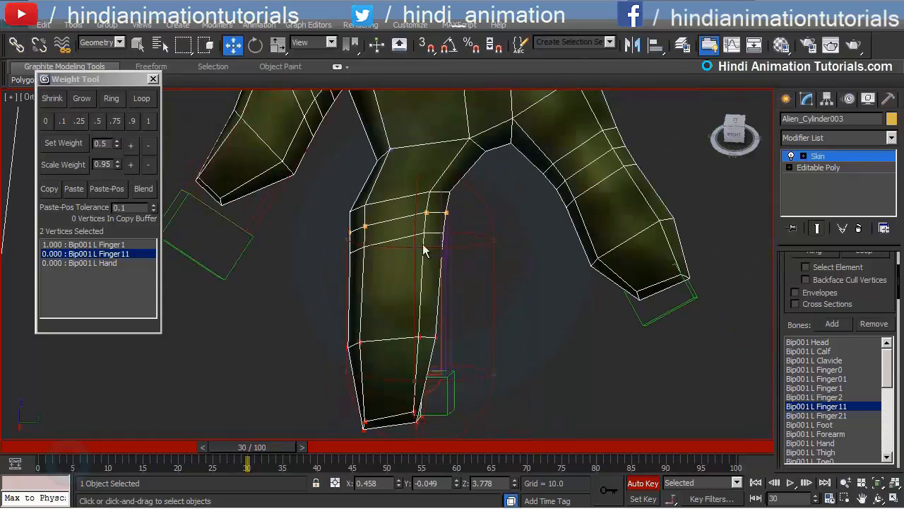
{"action": "left_click", "coordinate": [364, 247]}
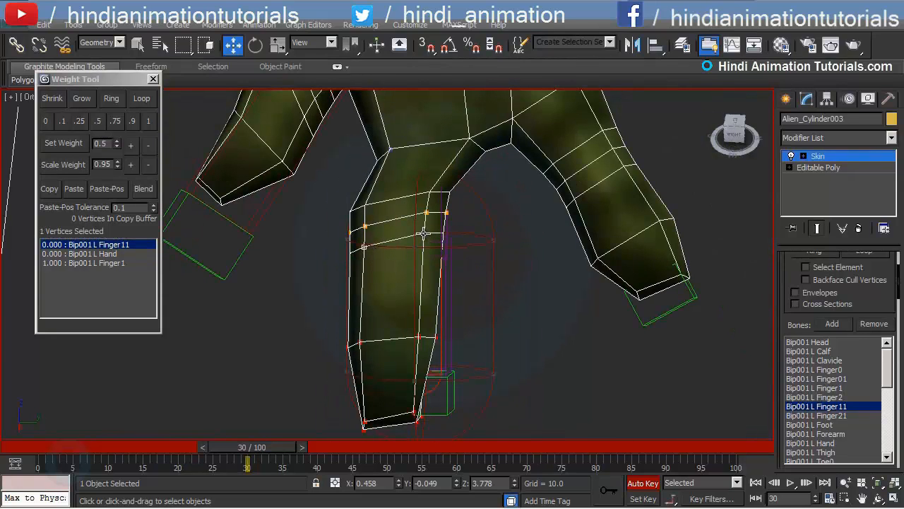
{"action": "middle_click_drag", "start_coordinate": [348, 244], "coordinate": [365, 244]}
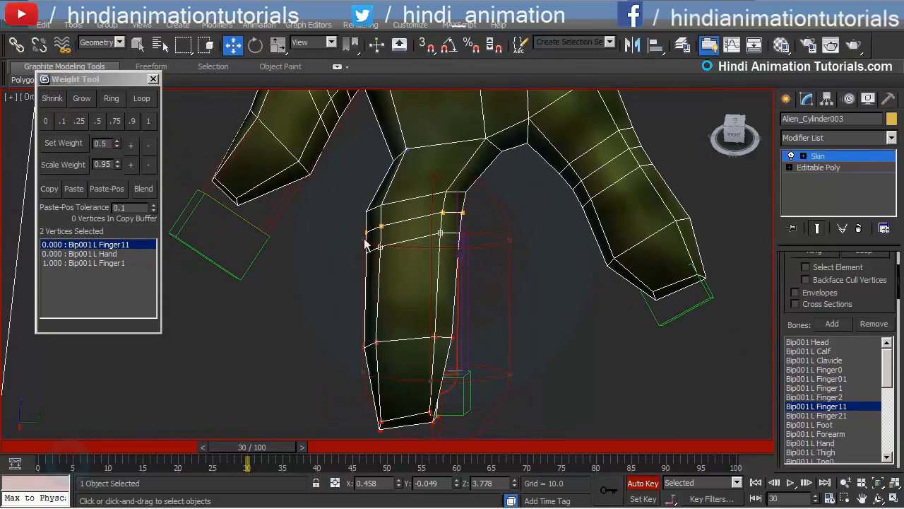
{"action": "left_click", "coordinate": [143, 99]}
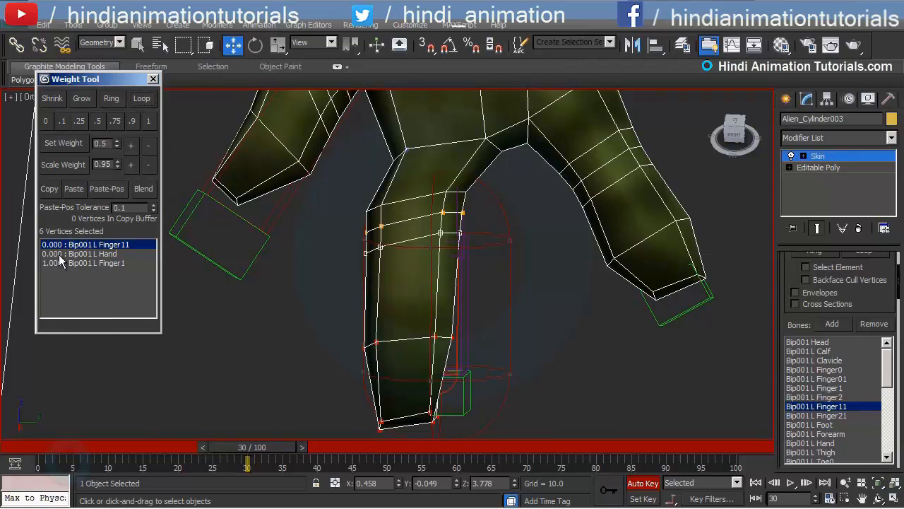
{"action": "left_click", "coordinate": [98, 263]}
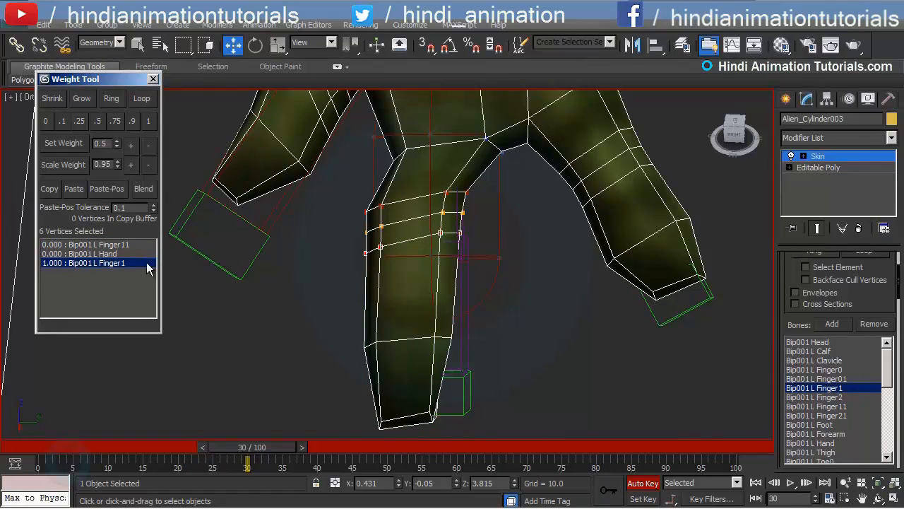
{"action": "left_click", "coordinate": [117, 244]}
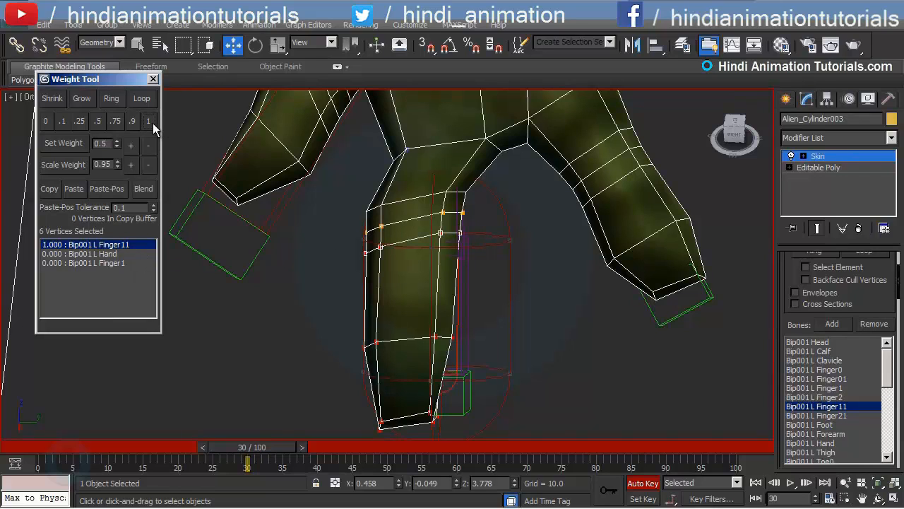
{"action": "left_click", "coordinate": [101, 264]}
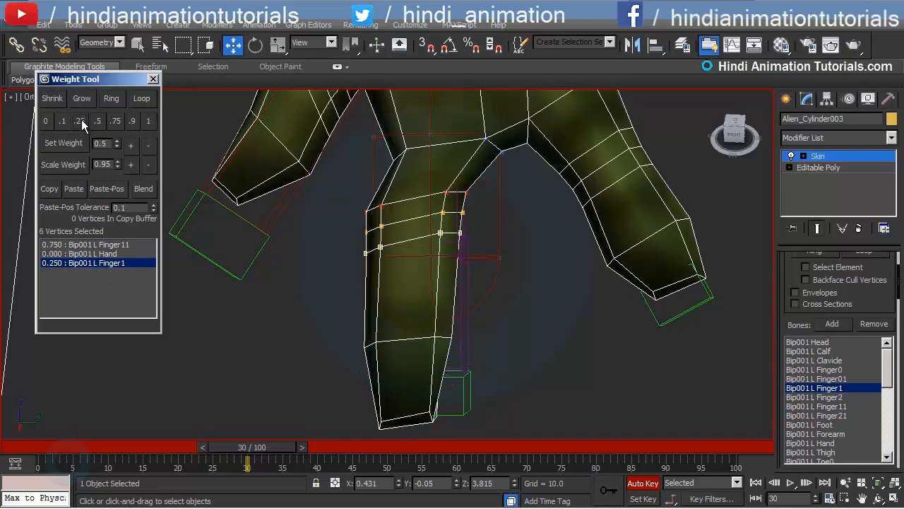
- Select the whole knuckle ring nearest the palm and set its Bip001 L Finger1 weight to 0.25
{"action": "scroll", "coordinate": [381, 196], "scroll_direction": "up", "scroll_amount": 2}
{"action": "left_click", "coordinate": [338, 182]}
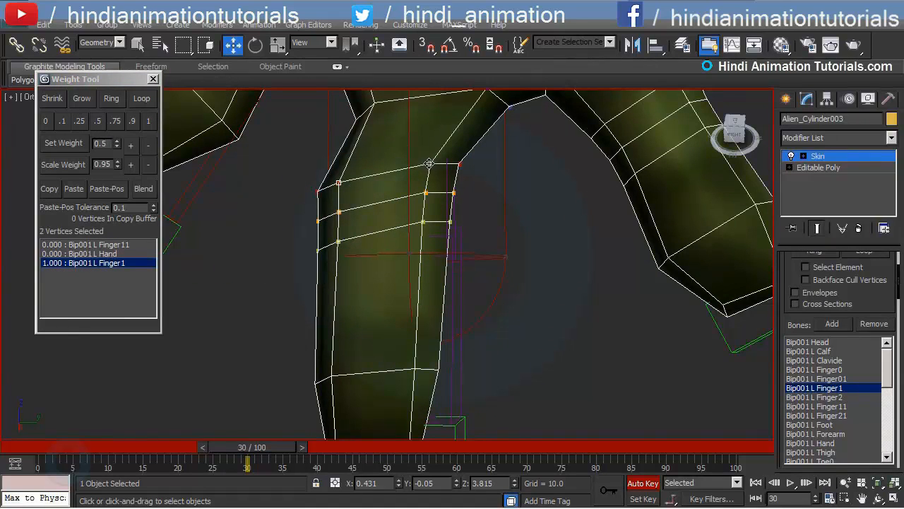
{"action": "left_click", "coordinate": [149, 100]}
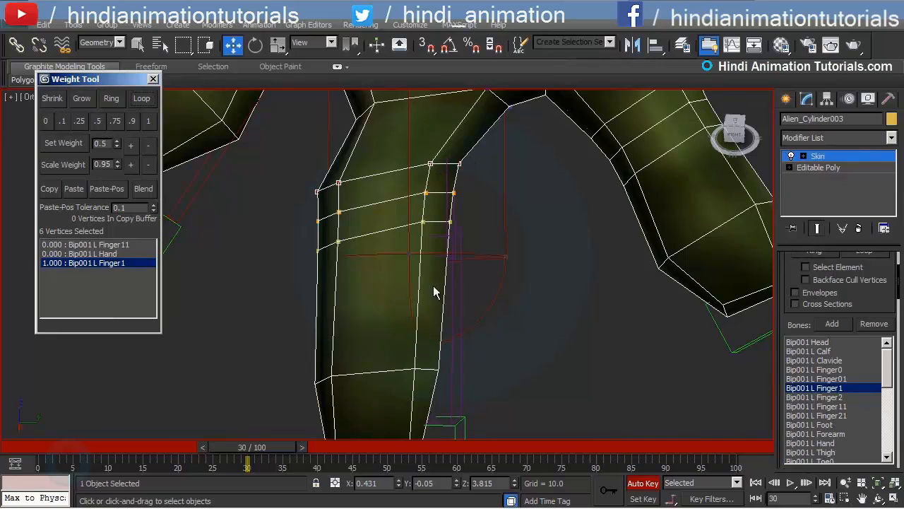
{"action": "left_click", "coordinate": [84, 120]}
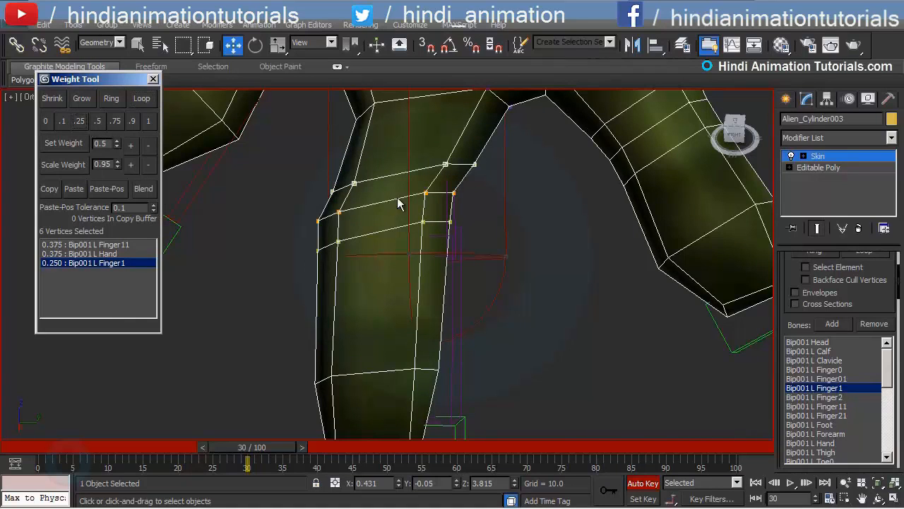
- Leave envelope editing and scrub the animation to frame 37 to bring up the bent middle finger
{"action": "scroll", "coordinate": [369, 204], "scroll_direction": "down", "scroll_amount": 5}
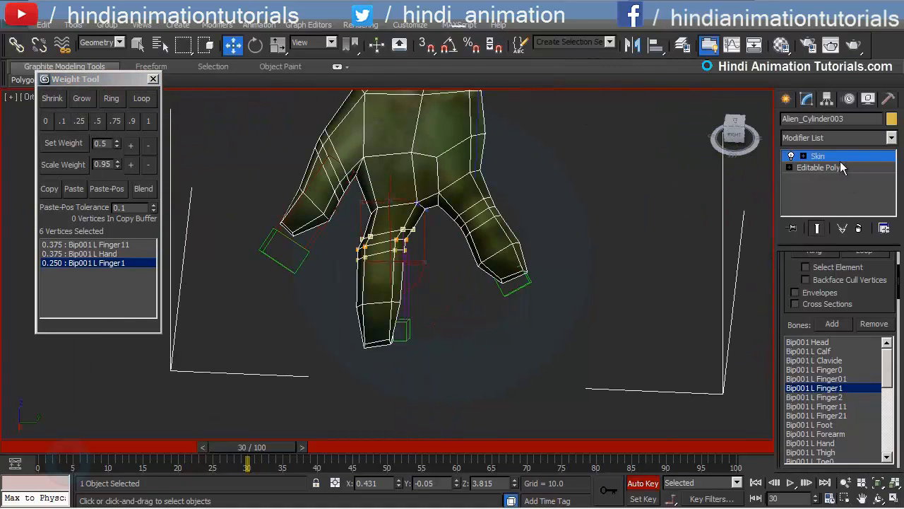
{"action": "scroll", "coordinate": [438, 316], "scroll_direction": "up", "scroll_amount": 3}
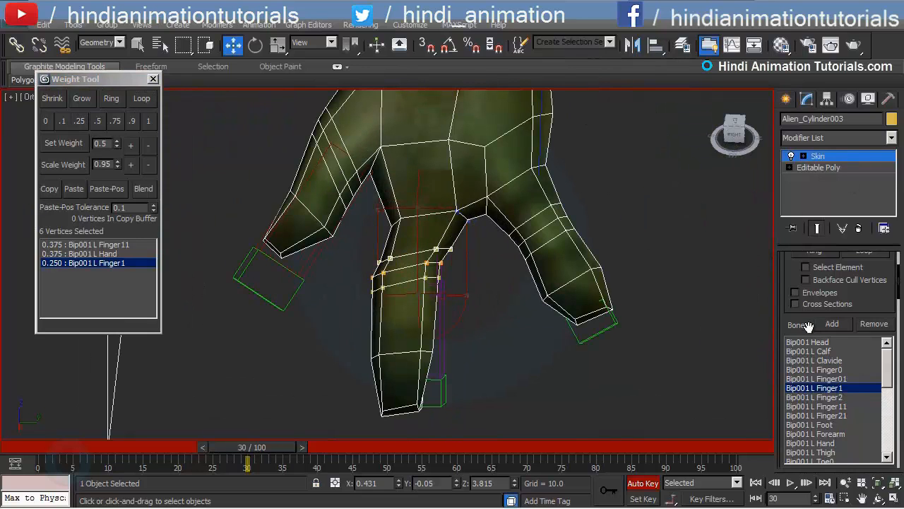
{"action": "scroll", "coordinate": [872, 298], "scroll_direction": "up", "scroll_amount": 3}
{"action": "left_click", "coordinate": [858, 278]}
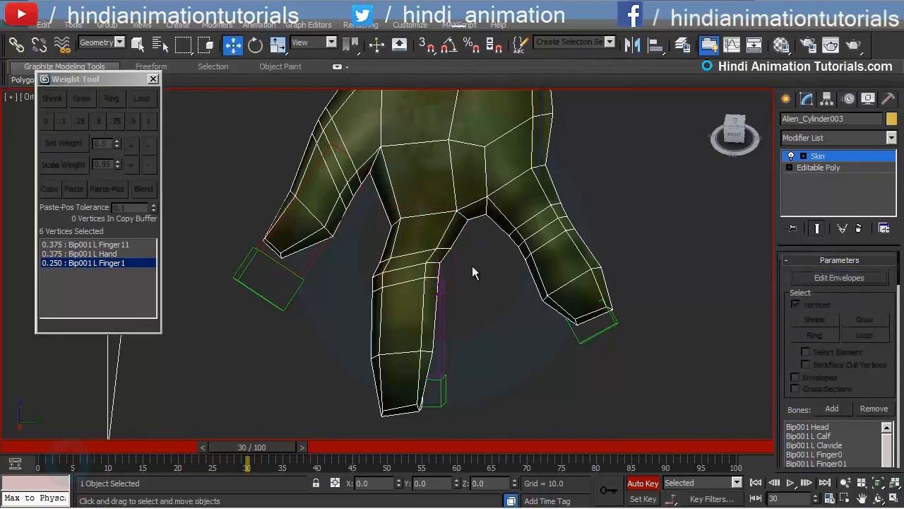
{"action": "left_click", "coordinate": [437, 268]}
{"action": "scroll", "coordinate": [444, 288], "scroll_direction": "down", "scroll_amount": 4}
{"action": "middle_click_drag", "start_coordinate": [445, 296], "coordinate": [437, 259], "text": "alt"}
{"action": "left_click_drag", "start_coordinate": [252, 447], "coordinate": [308, 458]}
- Rotate the middle finger's Bip001 L Finger11 bone at frame 37 to curl the finger tighter towards the palm
{"action": "key", "text": "w"}
{"action": "scroll", "coordinate": [394, 217], "scroll_direction": "up", "scroll_amount": 5}
{"action": "middle_click_drag", "start_coordinate": [361, 315], "coordinate": [429, 228]}
{"action": "left_click", "coordinate": [432, 160]}
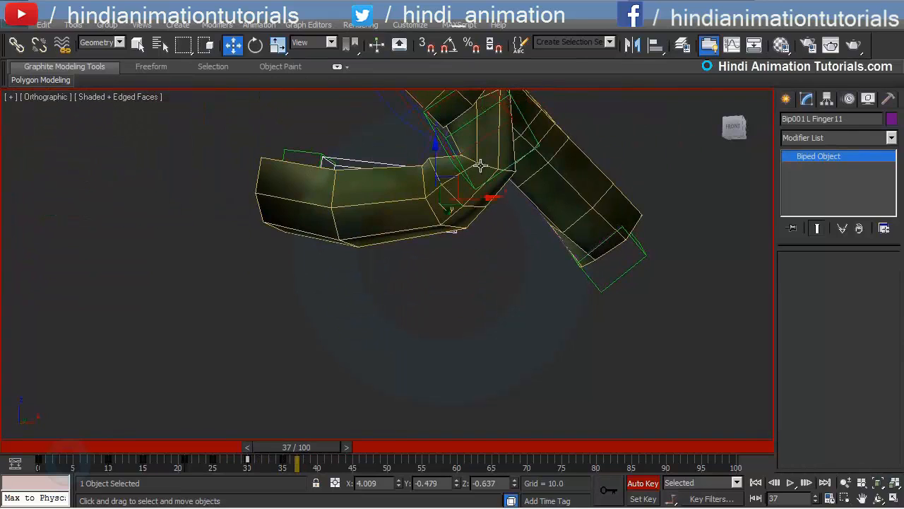
{"action": "key", "text": "e"}
{"action": "left_click_drag", "start_coordinate": [482, 171], "coordinate": [476, 193]}
{"action": "middle_click_drag", "start_coordinate": [475, 194], "coordinate": [438, 279], "text": "alt"}
{"action": "scroll", "coordinate": [486, 192], "scroll_direction": "up", "scroll_amount": 5}
{"action": "middle_click_drag", "start_coordinate": [438, 280], "coordinate": [473, 265], "text": "alt"}
- Resume envelope editing on the alien mesh and select the two inner vertices of the knuckle ring nearest the palm
{"action": "left_click", "coordinate": [461, 165]}
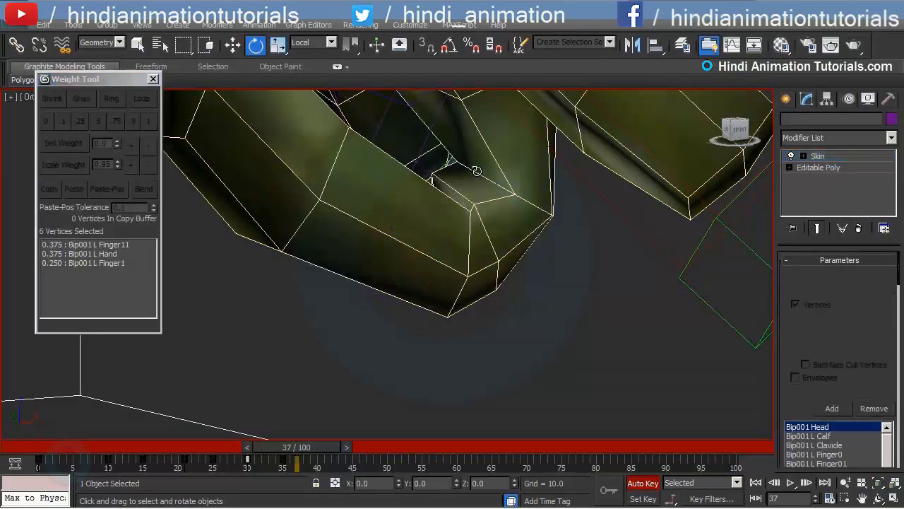
{"action": "left_click", "coordinate": [828, 278]}
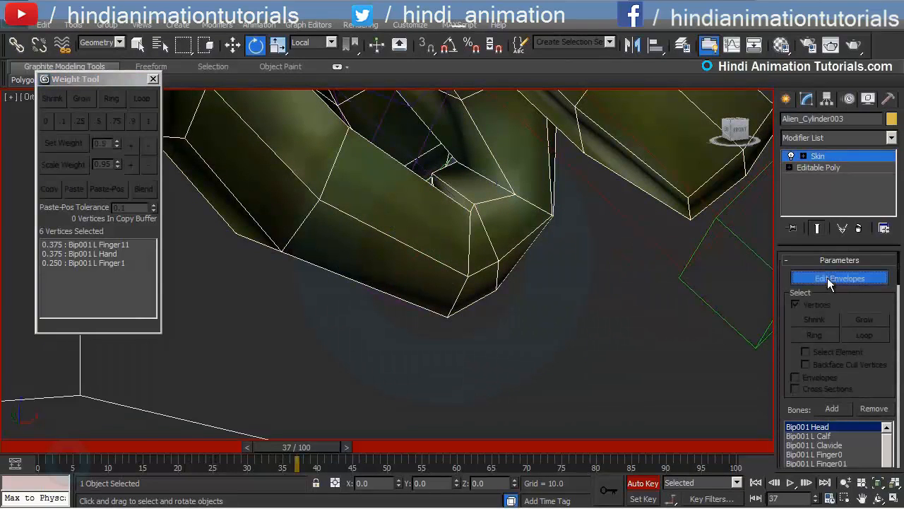
{"action": "left_click", "coordinate": [456, 160]}
{"action": "left_click", "coordinate": [456, 162]}
{"action": "left_click", "coordinate": [514, 195], "text": "ctrl"}
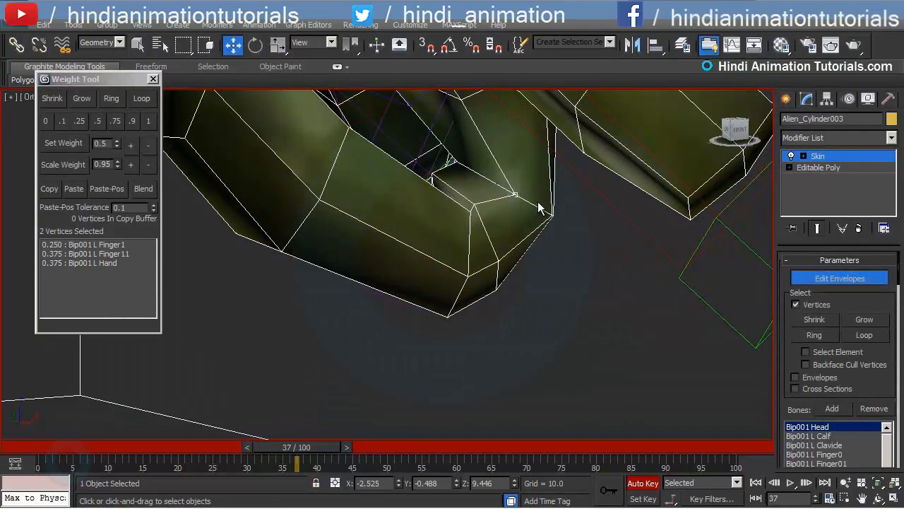
{"action": "middle_click_drag", "start_coordinate": [539, 208], "coordinate": [460, 155], "text": "alt"}
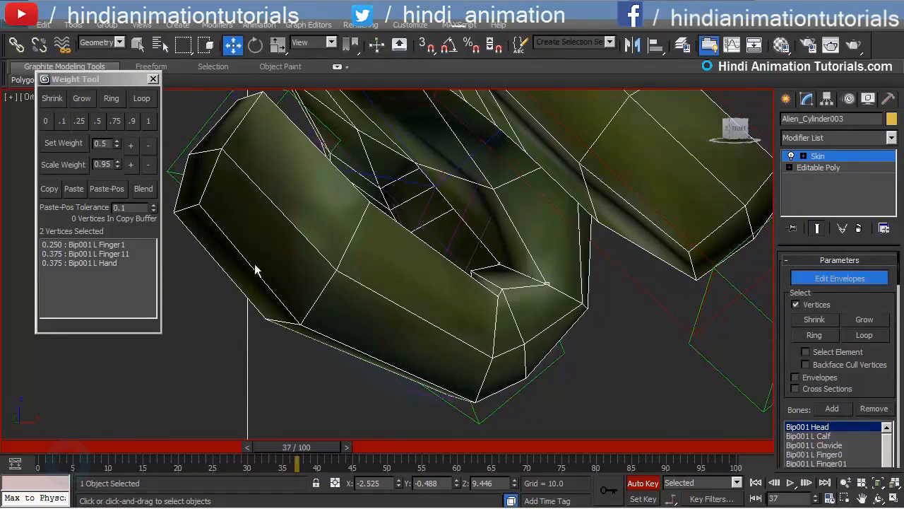
- Raise the two selected inner knuckle vertices' Bip001 L Finger1 weight in small increments to about 0.6
{"action": "left_click", "coordinate": [112, 246]}
{"action": "middle_click_drag", "start_coordinate": [475, 201], "coordinate": [187, 158]}
{"action": "scroll", "coordinate": [424, 236], "scroll_direction": "down", "scroll_amount": 3}
{"action": "left_click", "coordinate": [131, 145]}
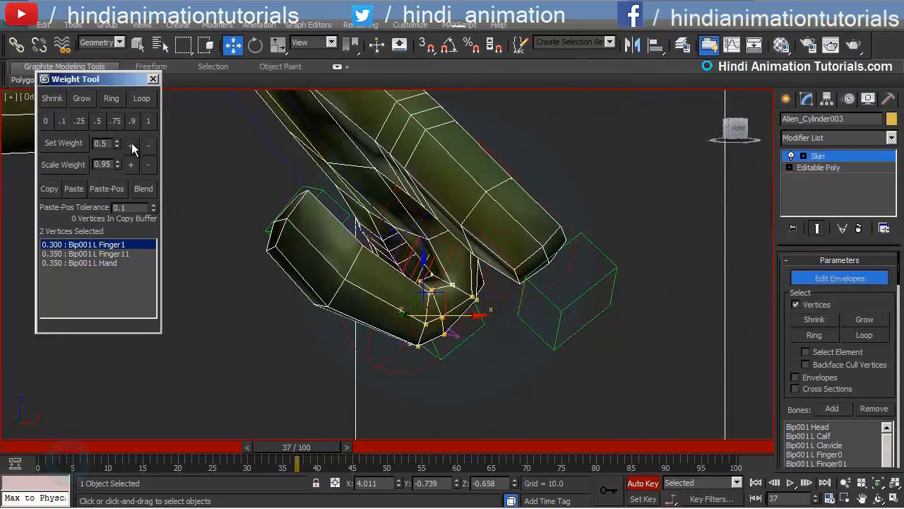
{"action": "left_click", "coordinate": [132, 145]}
{"action": "left_click", "coordinate": [131, 145]}
{"action": "left_click", "coordinate": [132, 145]}
{"action": "left_click", "coordinate": [131, 145]}
{"action": "left_click", "coordinate": [131, 145]}
{"action": "left_click", "coordinate": [131, 145]}
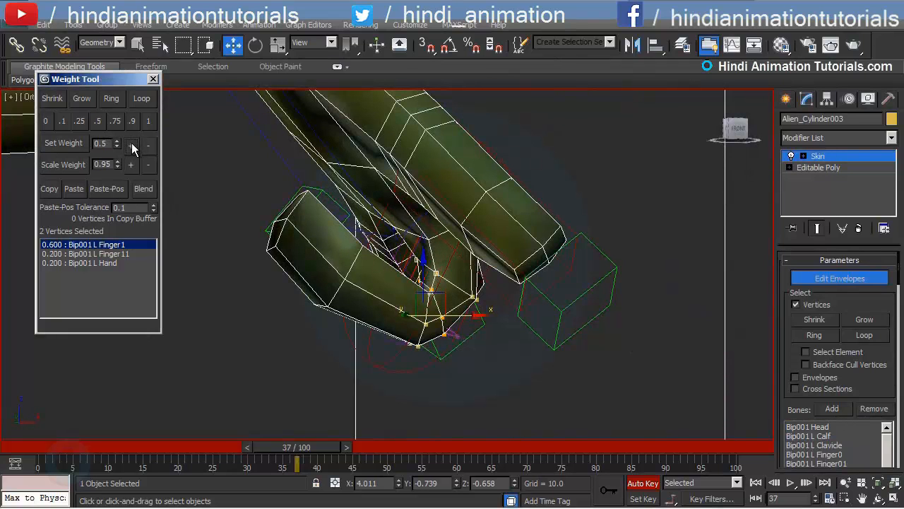
{"action": "left_click", "coordinate": [131, 144]}
- Select the two inner vertices of the knuckle ring nearest the fingertip and lower their Bip001 L Finger11 weight to 0.45
{"action": "middle_click_drag", "start_coordinate": [513, 187], "coordinate": [464, 254], "text": "alt"}
{"action": "left_click", "coordinate": [412, 170]}
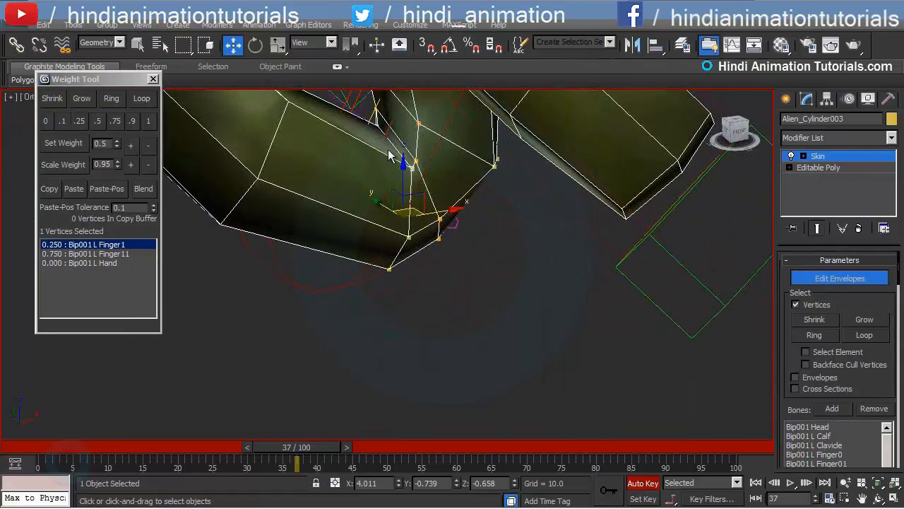
{"action": "middle_click_drag", "start_coordinate": [439, 204], "coordinate": [327, 184], "text": "alt"}
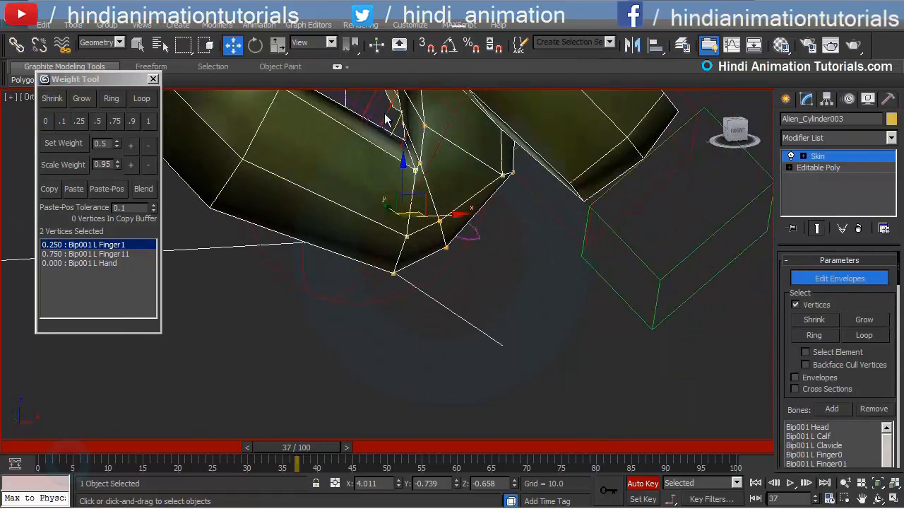
{"action": "left_click", "coordinate": [113, 254]}
{"action": "left_click", "coordinate": [131, 144]}
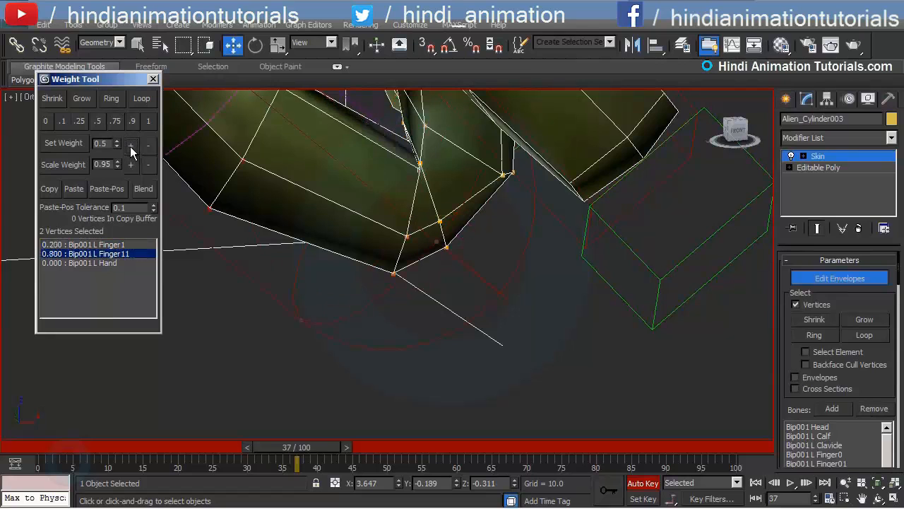
{"action": "left_click", "coordinate": [148, 147]}
{"action": "left_click", "coordinate": [148, 146]}
{"action": "left_click", "coordinate": [148, 147]}
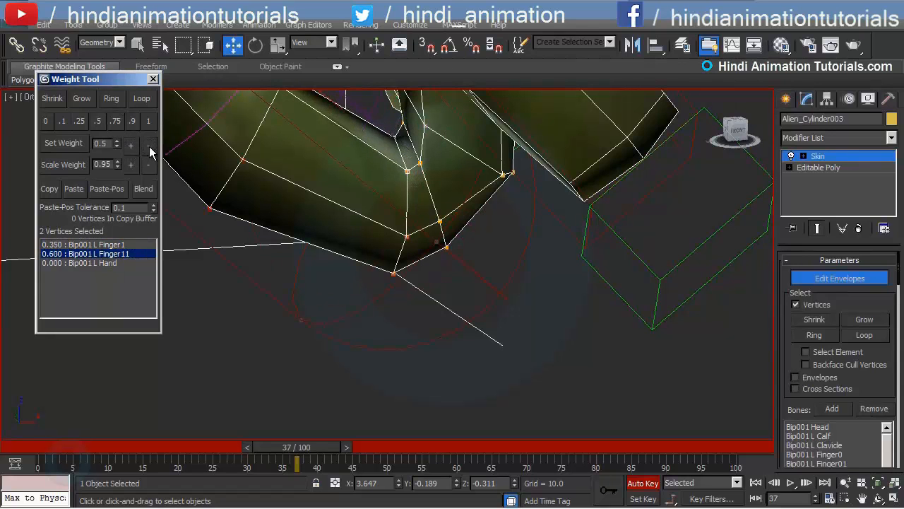
{"action": "left_click", "coordinate": [148, 146]}
{"action": "left_click", "coordinate": [149, 146]}
{"action": "left_click", "coordinate": [149, 147]}
{"action": "left_click", "coordinate": [148, 146]}
{"action": "middle_click_drag", "start_coordinate": [483, 211], "coordinate": [452, 160]}
{"action": "scroll", "coordinate": [491, 225], "scroll_direction": "down", "scroll_amount": 2}
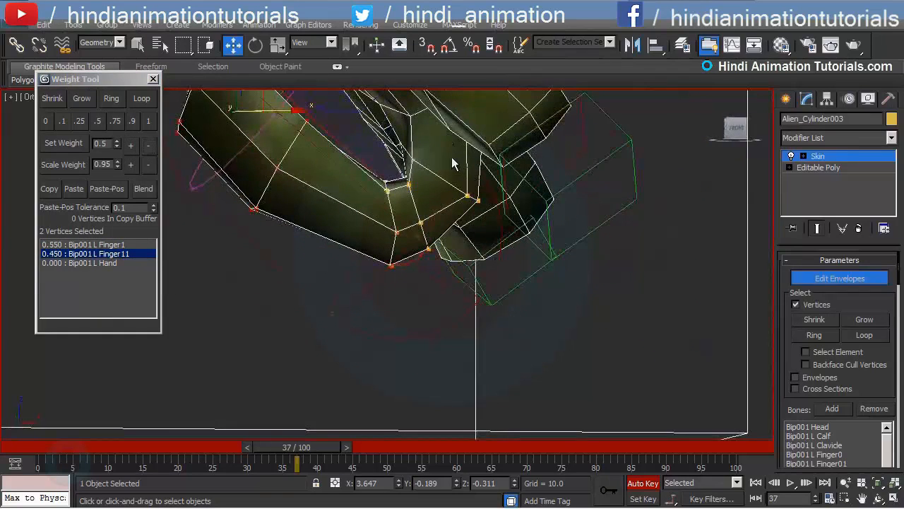
{"action": "middle_click_drag", "start_coordinate": [428, 212], "coordinate": [537, 238]}
{"action": "scroll", "coordinate": [454, 233], "scroll_direction": "down", "scroll_amount": 4}
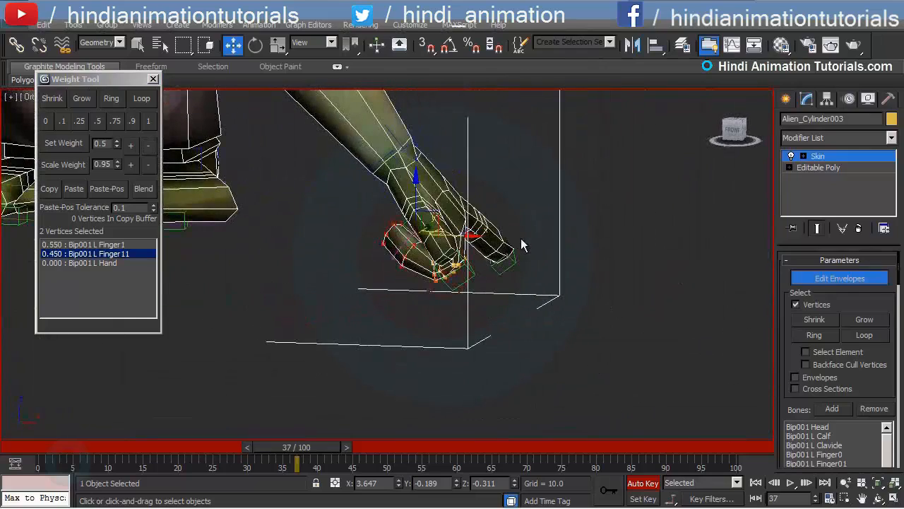